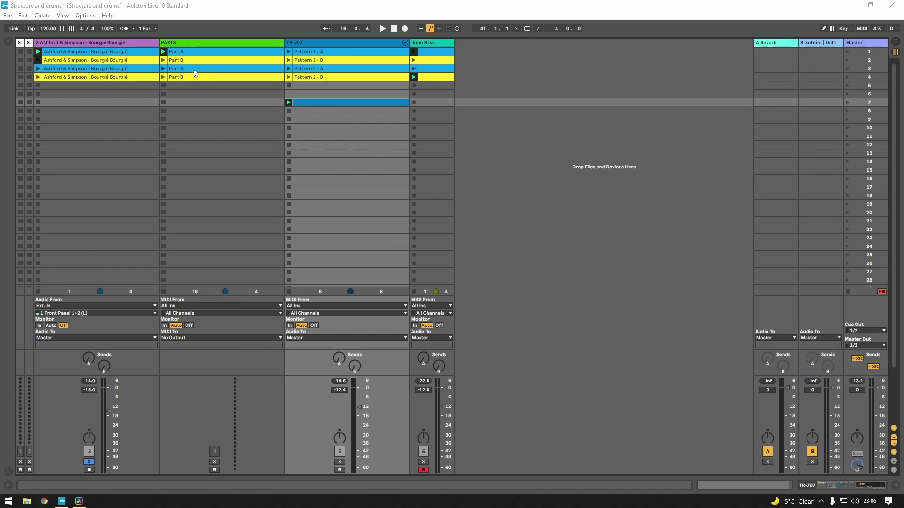
Step: Launch the Ashford & Simpson clips in rows 1 through 4, then start the set playing
left_click(84, 53)
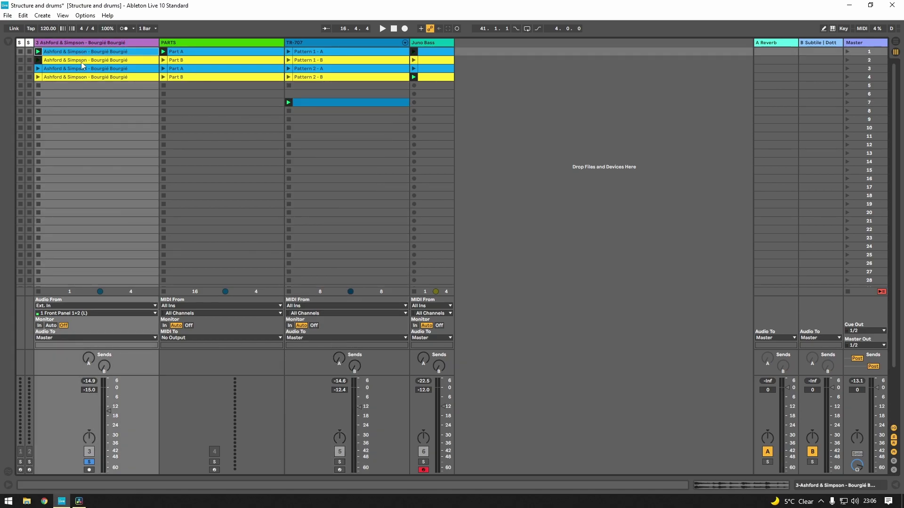
left_click(84, 60)
left_click(84, 68)
left_click(82, 77)
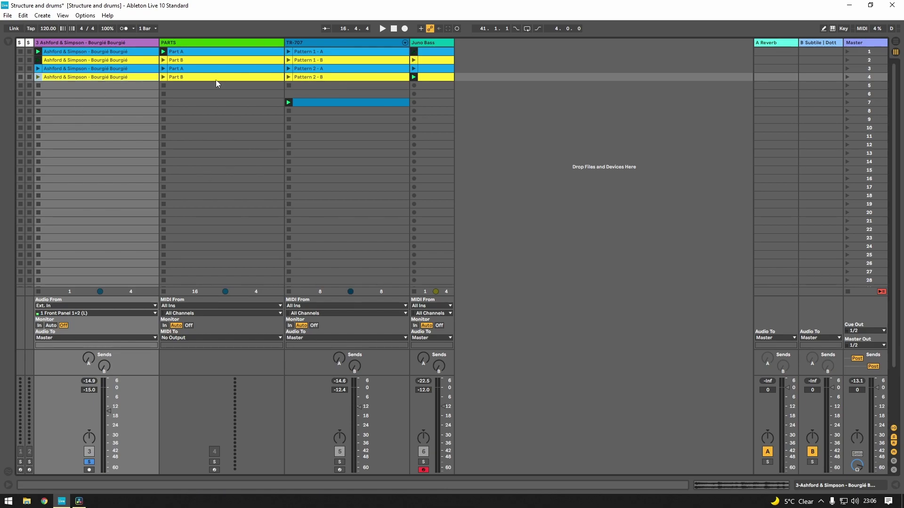
left_click(848, 52)
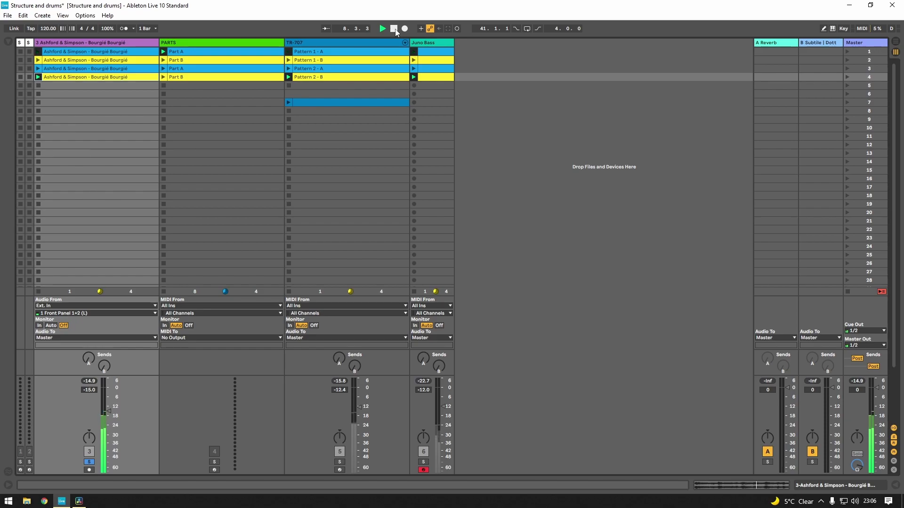
Step: Halt the running set with the transport Stop button
left_click(395, 29)
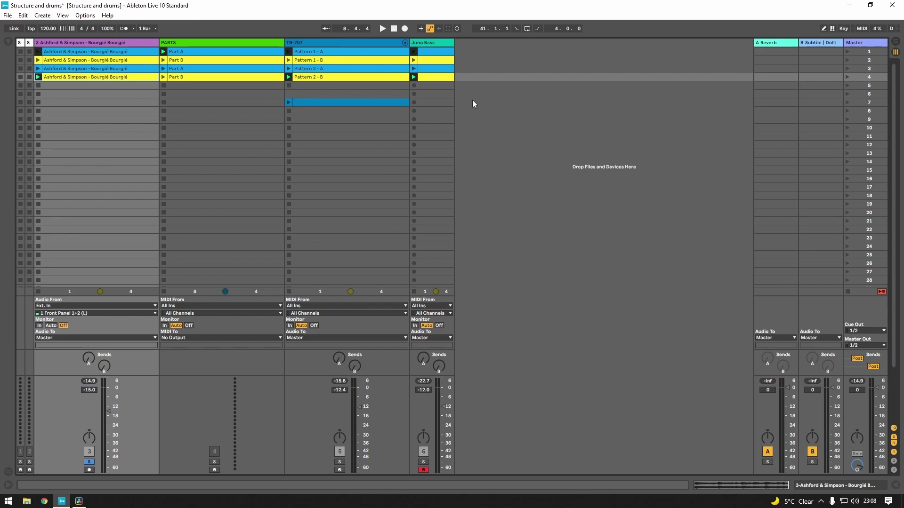
Step: Select the first Juno Bass clip and enlarge its note editor
left_click(433, 52)
left_click_drag(748, 486, 606, 437)
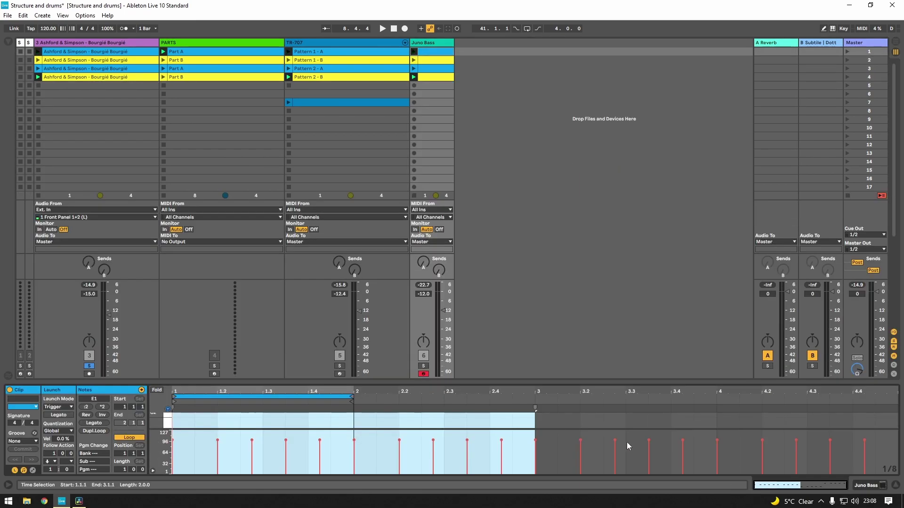
left_click_drag(606, 382, 239, 223)
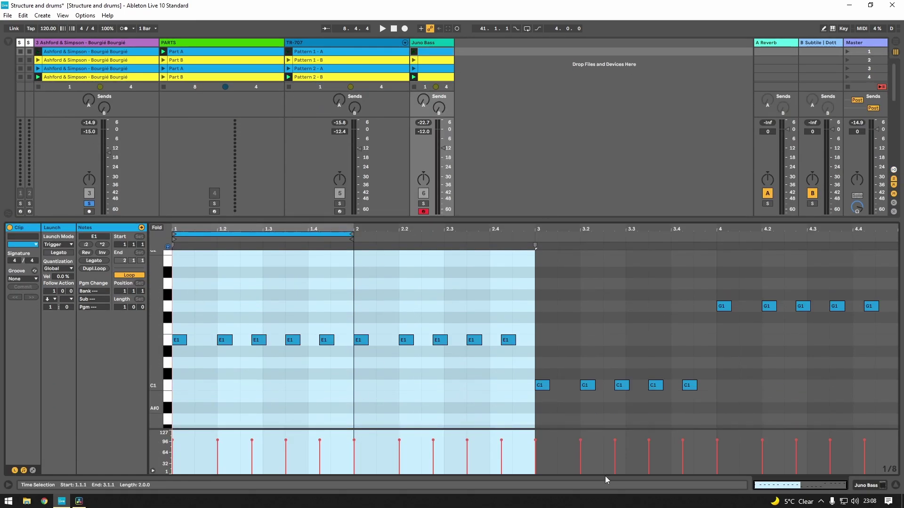
Step: Marquee-select the E1, C1 and G1 bass notes, then shrink the note editor
left_click_drag(842, 407, 357, 283)
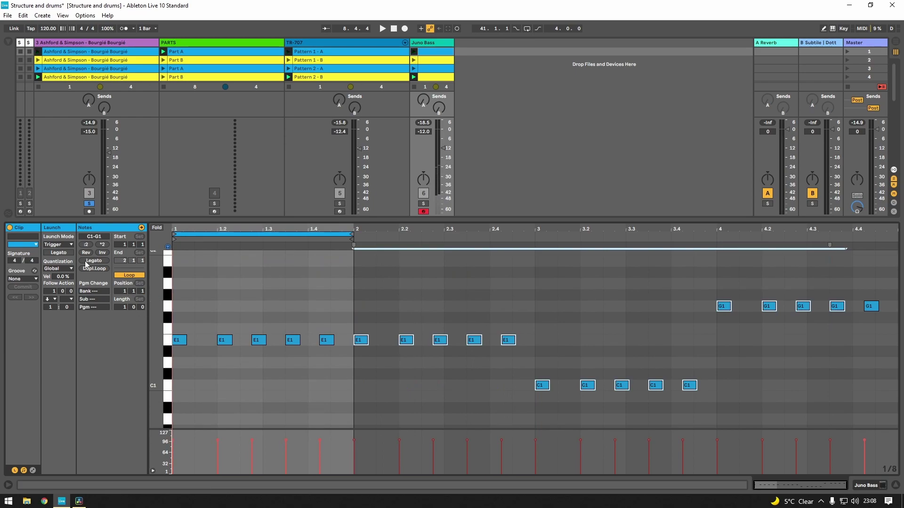
left_click_drag(876, 393, 211, 260)
left_click_drag(533, 353, 172, 303)
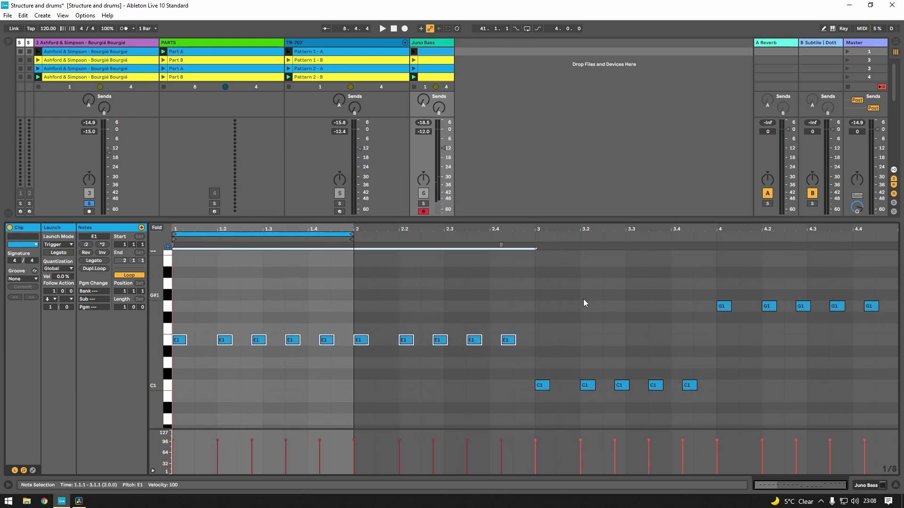
left_click_drag(741, 395, 516, 365)
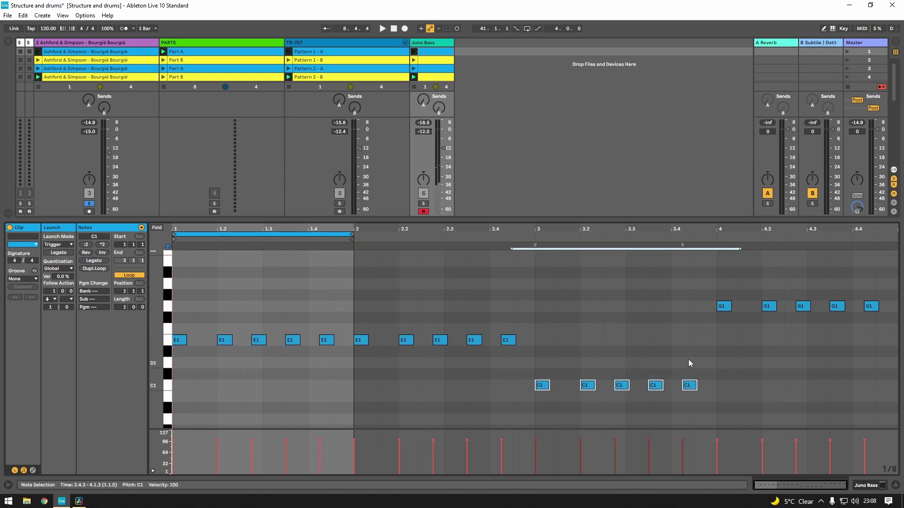
left_click_drag(879, 330, 650, 285)
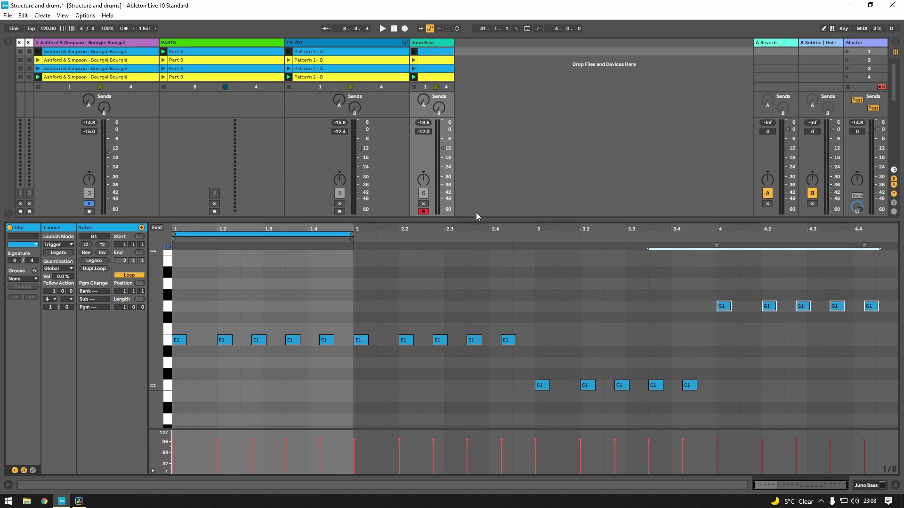
left_click_drag(479, 218, 445, 415)
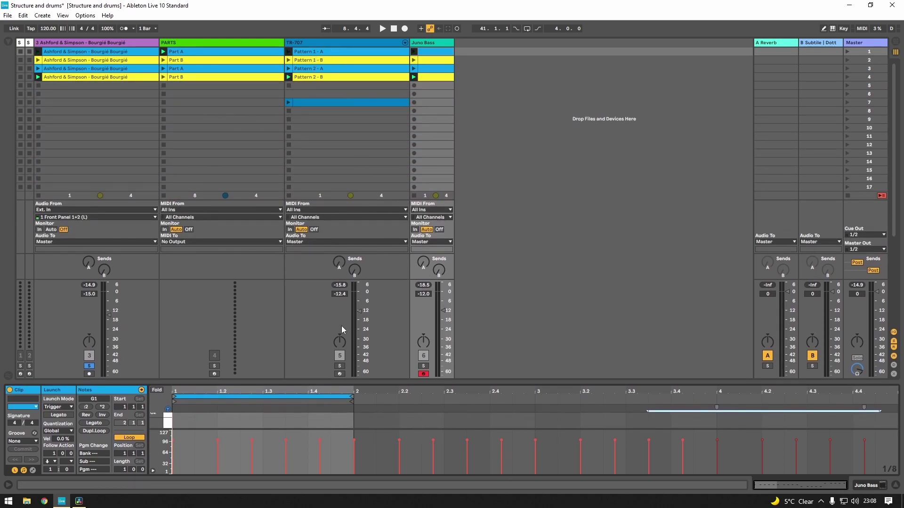
Step: Solo the TR-707 and Juno Bass tracks and start playback
left_click(340, 366)
left_click(423, 366)
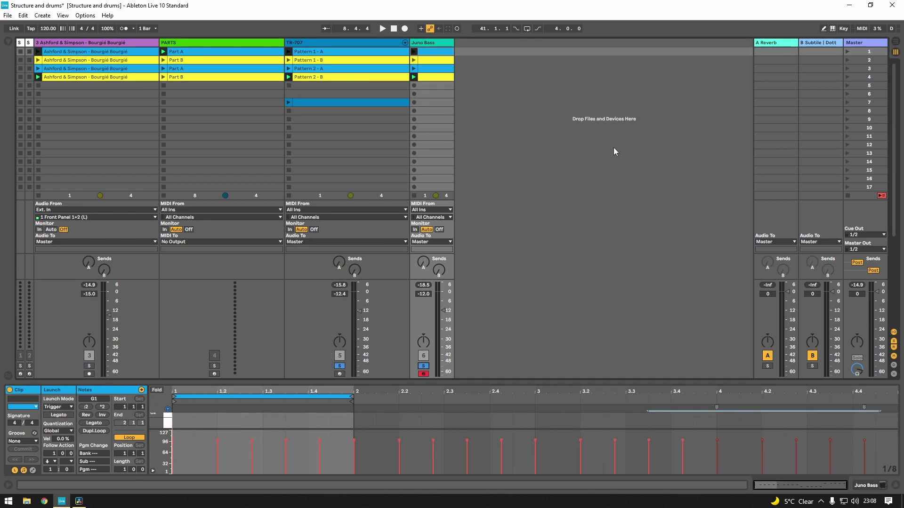
left_click(849, 51)
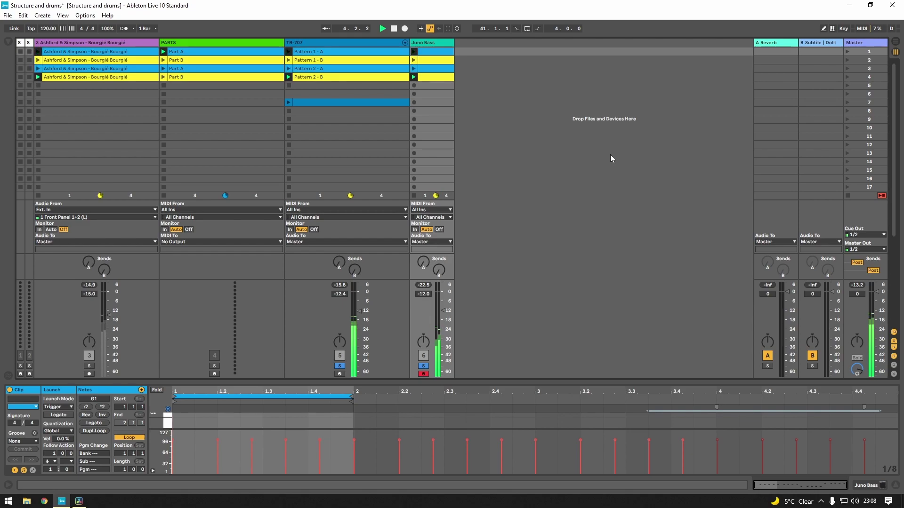
Step: Show Pattern 1 - A's enlarged drum notes, stop playback and select all its notes
left_click(343, 56)
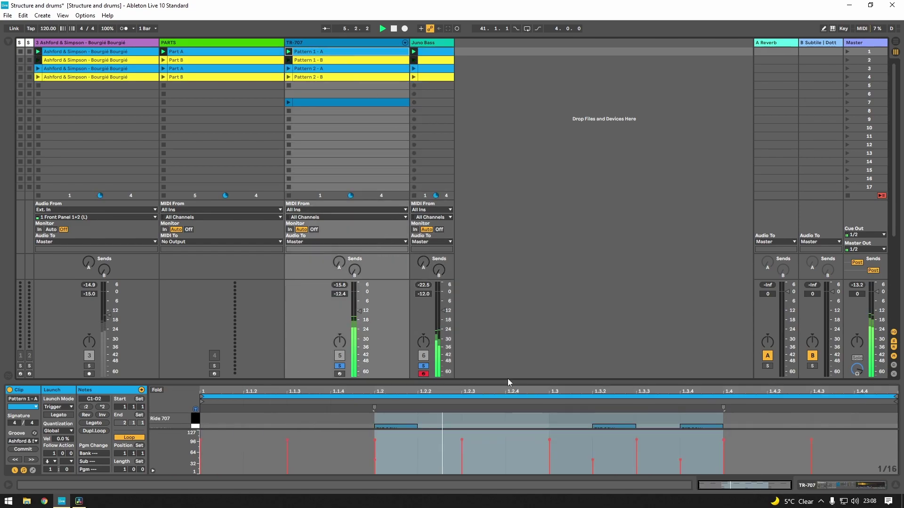
left_click_drag(526, 381, 505, 180)
key("ctrl+alt+i")
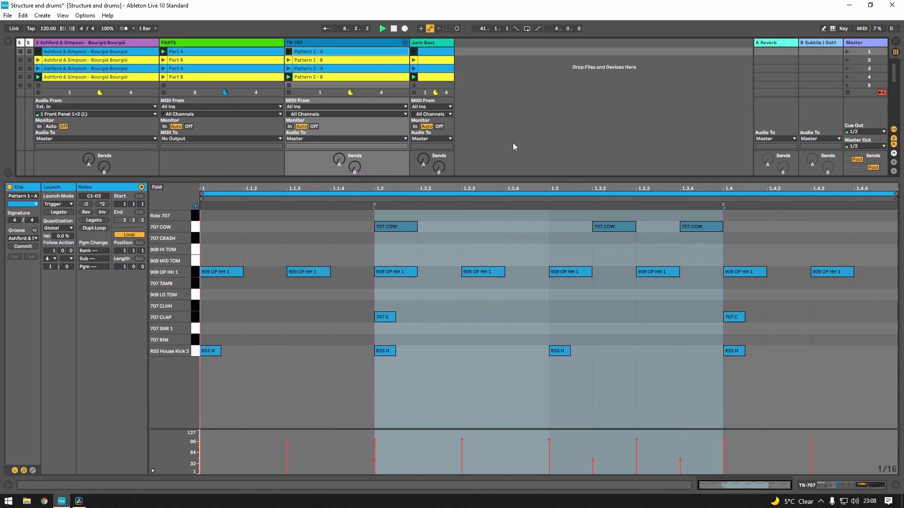
key("space")
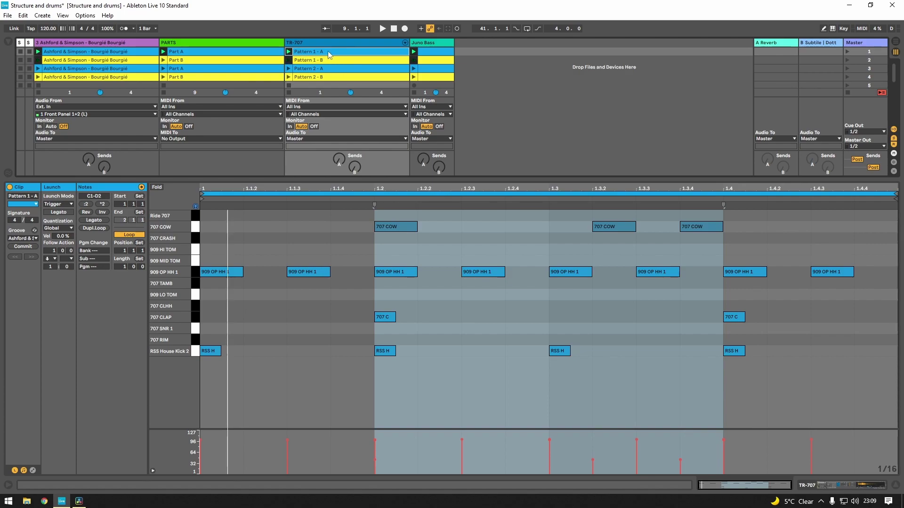
left_click_drag(839, 360, 212, 221)
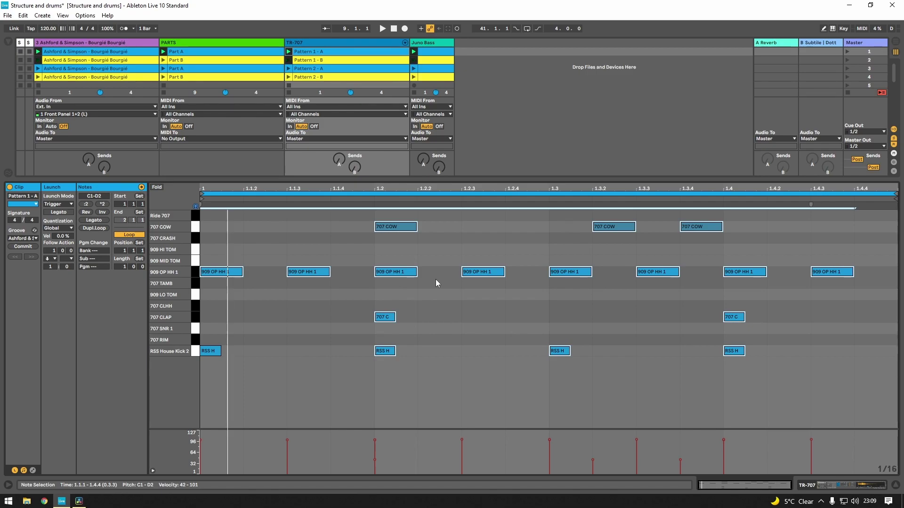
Step: Delete and redraw Pattern 1 - B's RSS H kick at 1.4.2, then view Pattern 2 - A
left_click(334, 60)
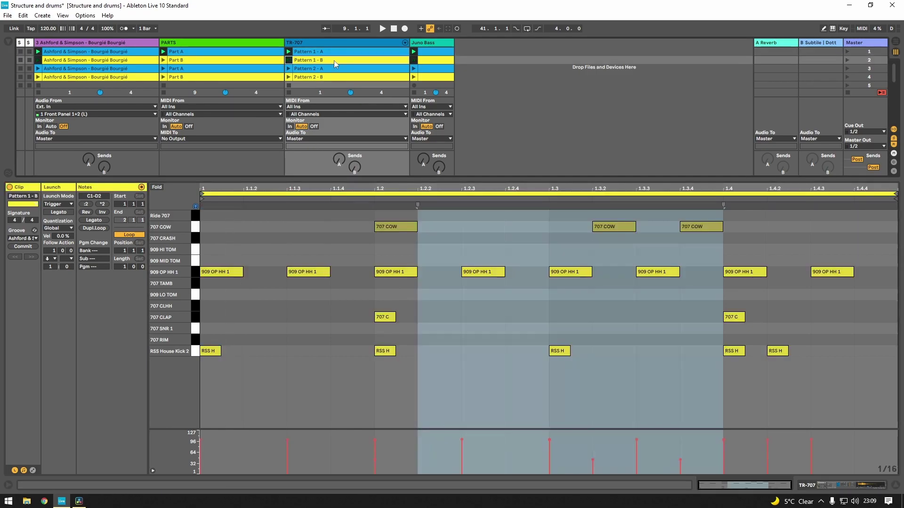
left_click(772, 360)
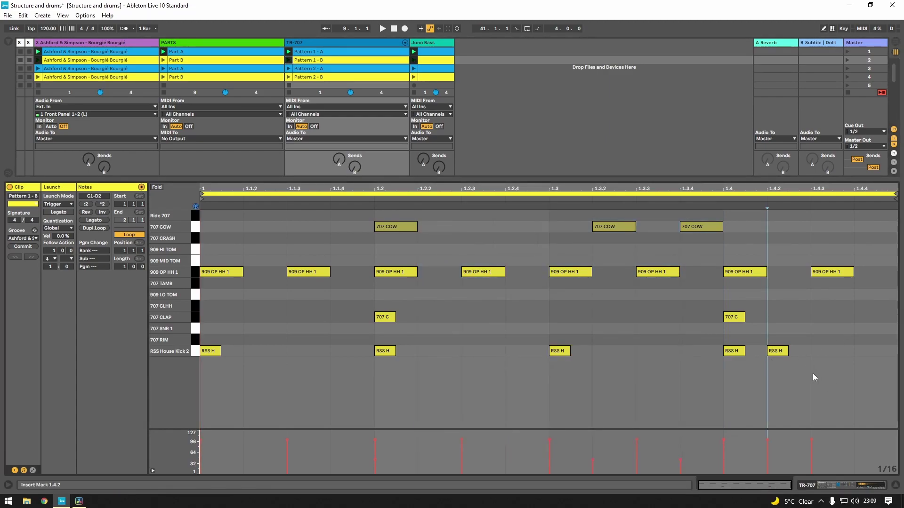
key("shift+Right")
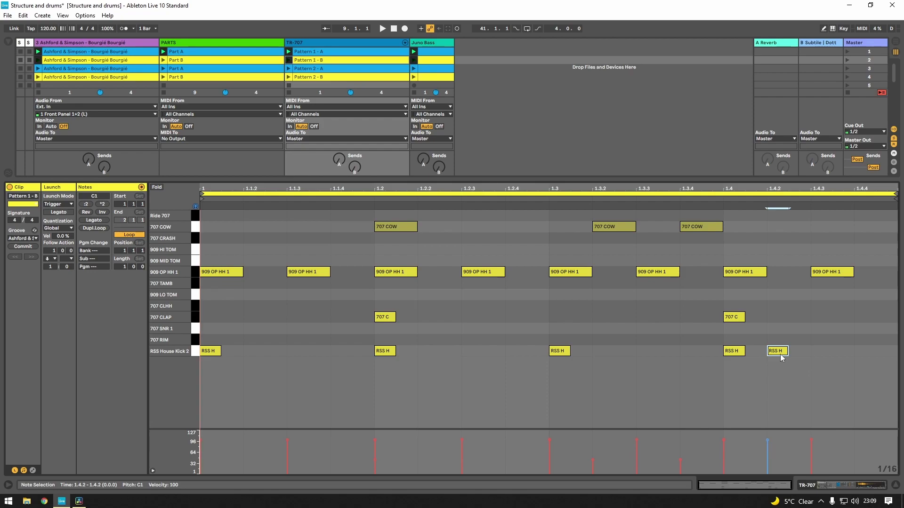
key("shift+Right")
key("Delete")
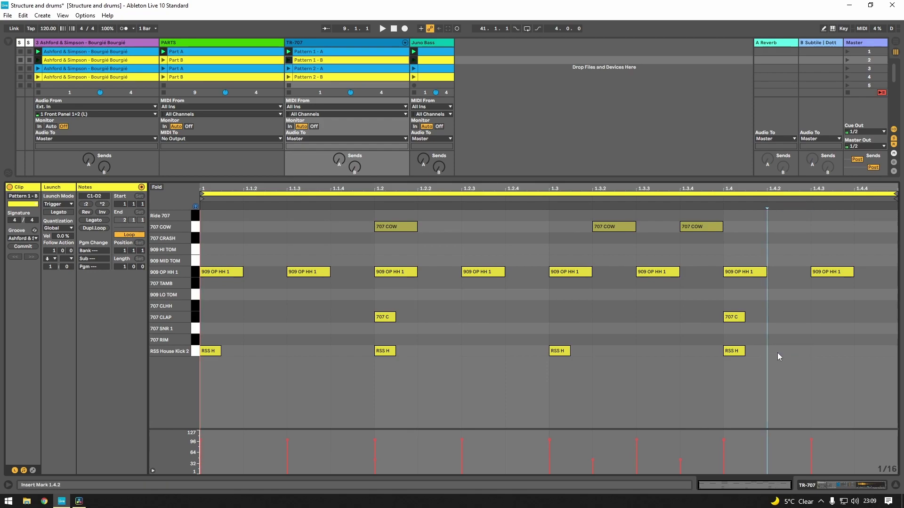
double_click(767, 350)
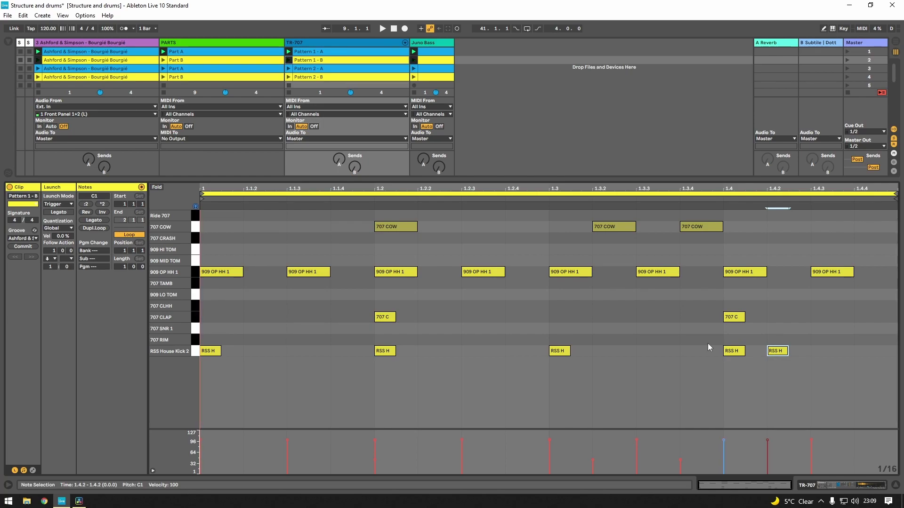
left_click(324, 73)
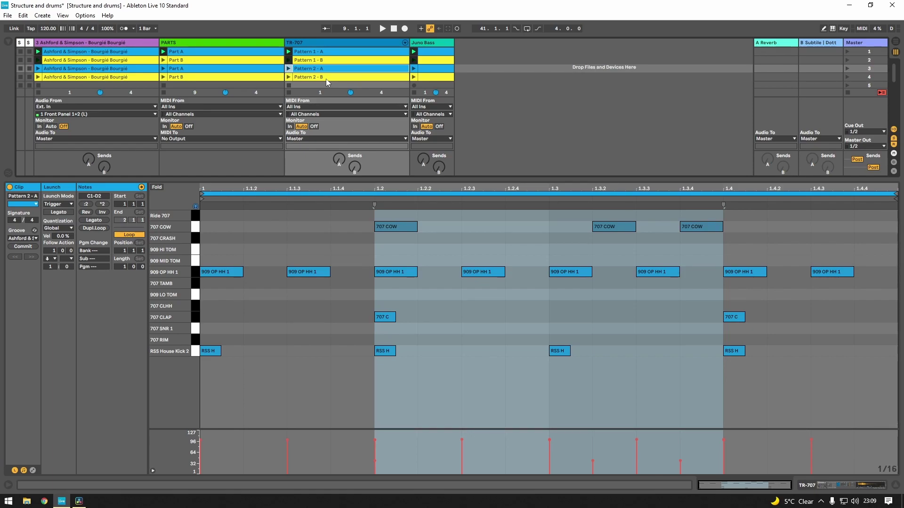
Step: Inspect Pattern 2 - B's CLHH and RSS H notes, then expand the grid and open Juno Bass
left_click(326, 77)
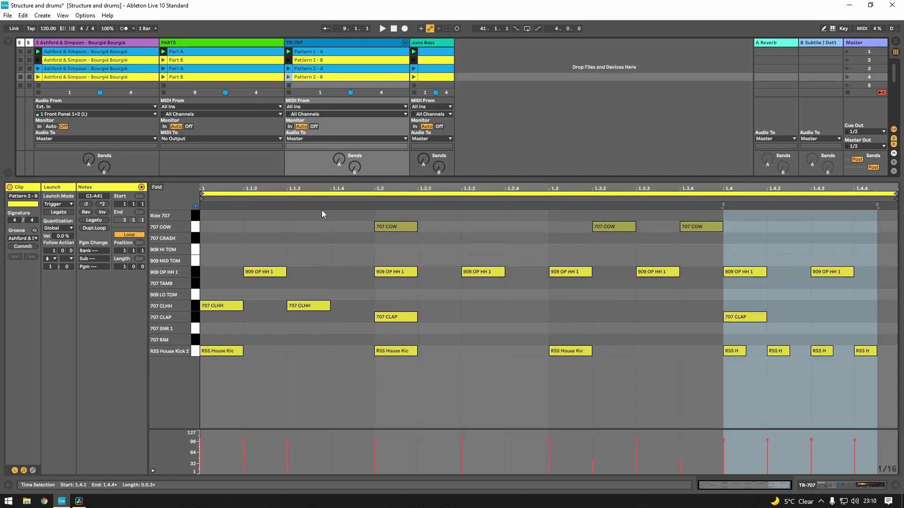
left_click_drag(319, 324, 217, 301)
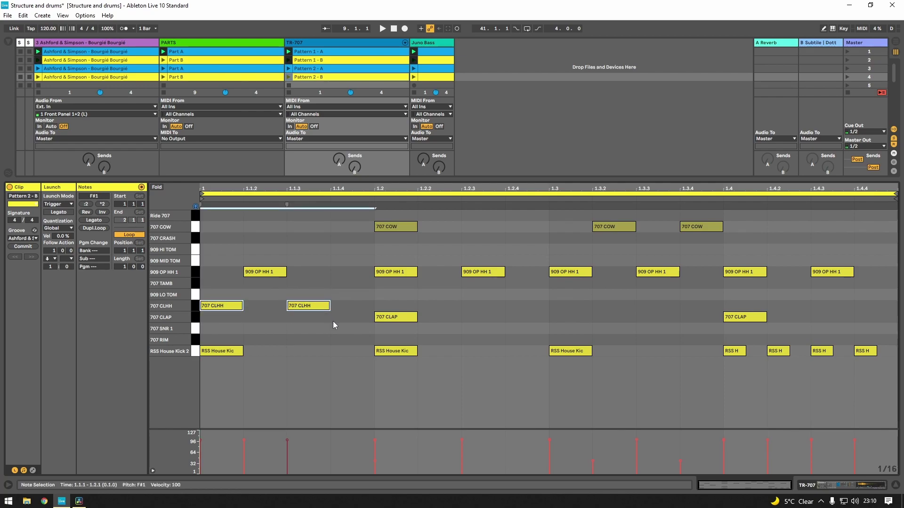
left_click_drag(754, 348, 878, 357)
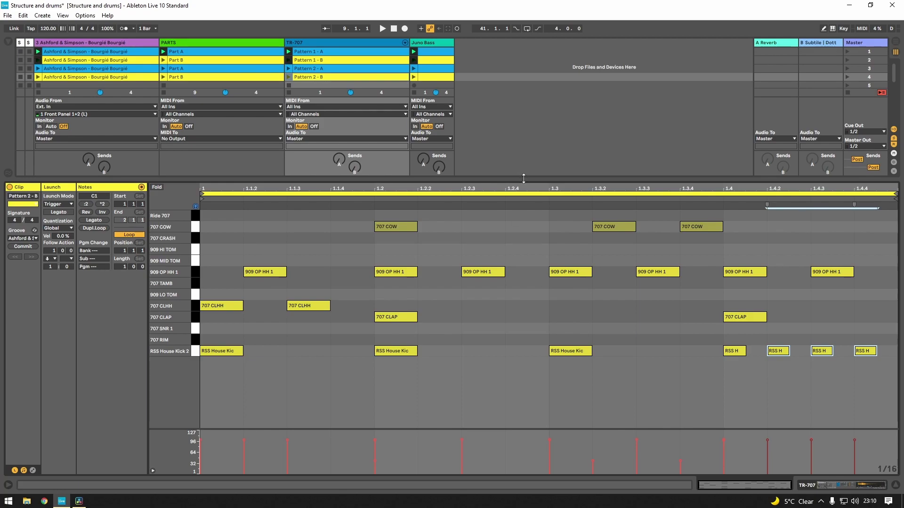
left_click_drag(525, 179, 525, 244)
left_click(430, 52)
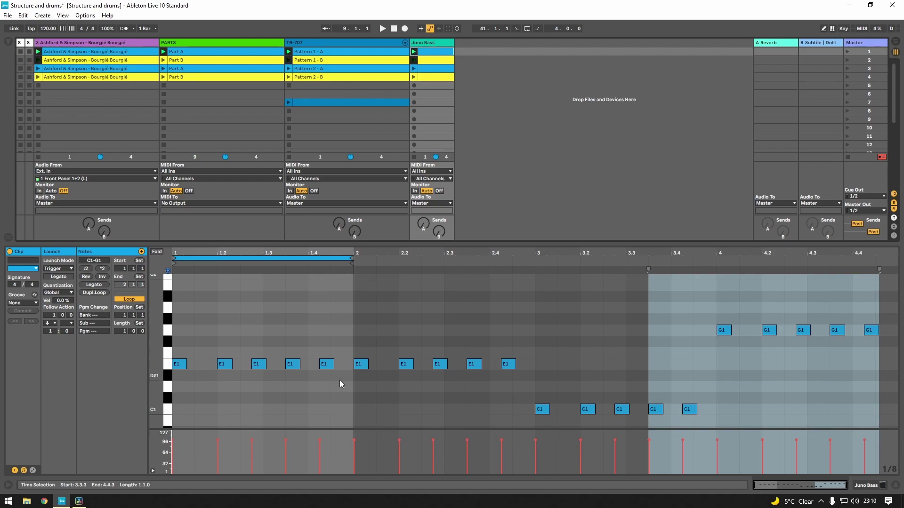
Step: Select the Juno Bass E1 notes from beat 1.2 through 1.4
left_click_drag(340, 380, 208, 355)
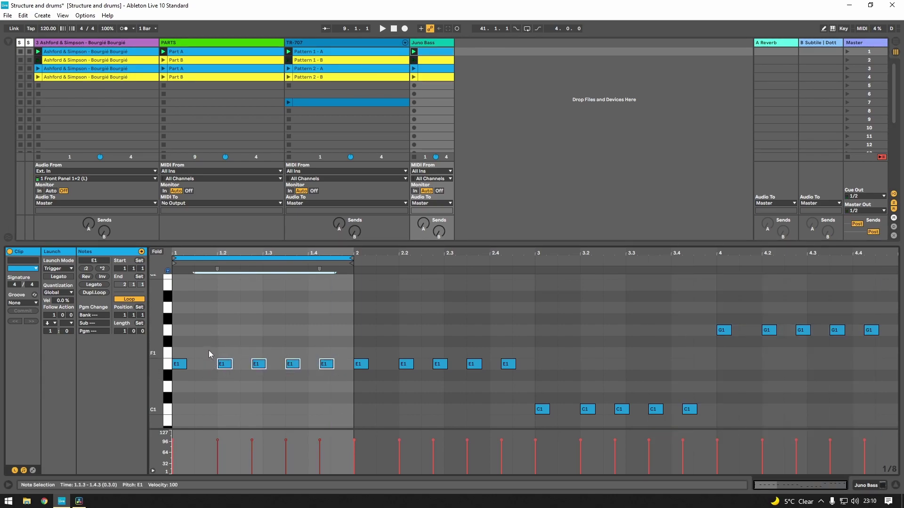
left_click(208, 349)
left_click(223, 364)
left_click_drag(255, 348, 331, 401)
Step: Show TR-707 Pattern 1 - A's drum notes and resize the view to reveal the mixer
left_click(345, 52)
left_click_drag(499, 243, 500, 96)
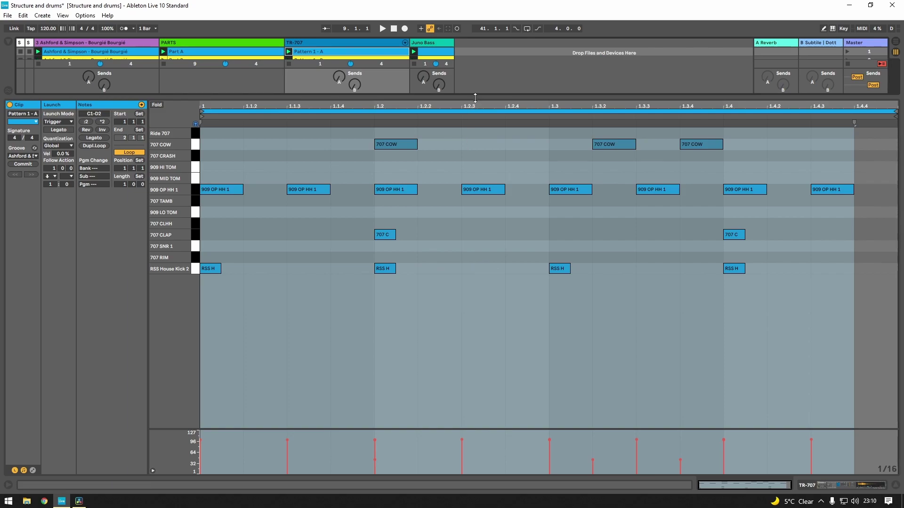
left_click_drag(475, 97, 471, 124)
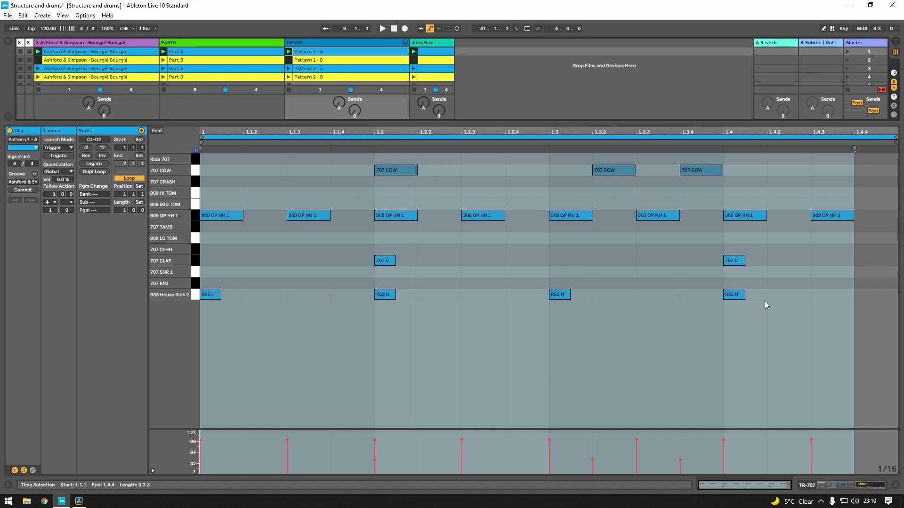
left_click_drag(533, 120, 483, 397)
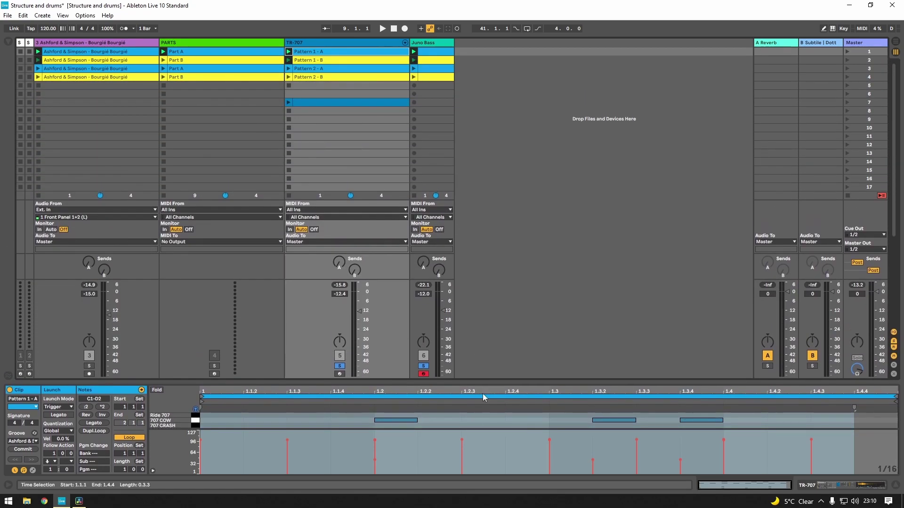
Step: Create and launch a new empty clip in a TR-707 slot, enlarging its note editor
double_click(351, 103)
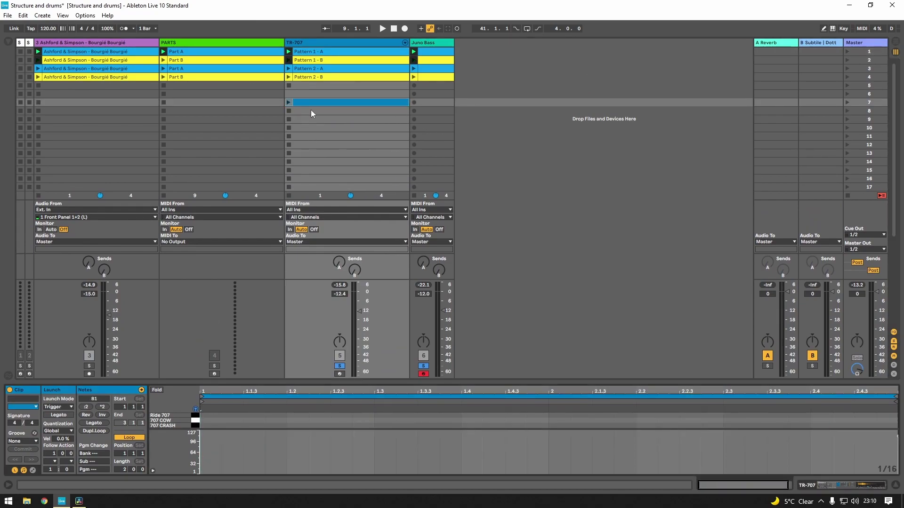
left_click(289, 102)
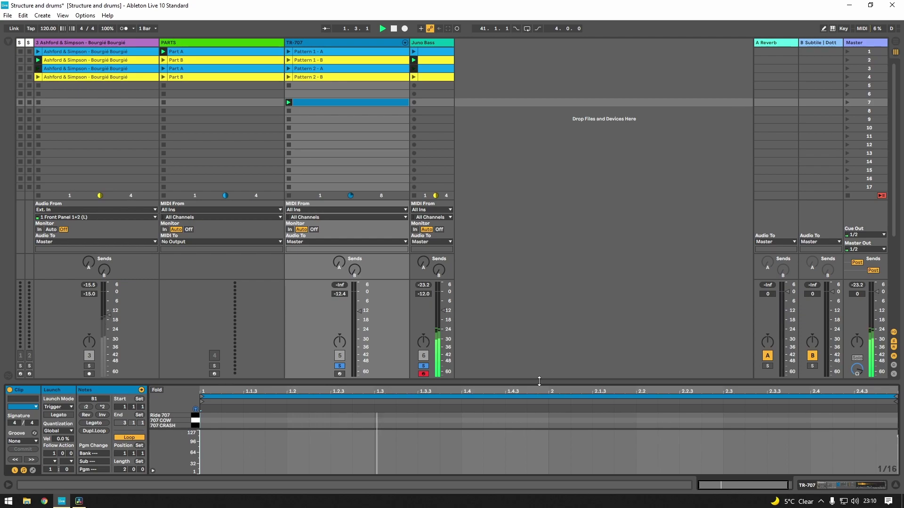
left_click_drag(539, 380, 546, 100)
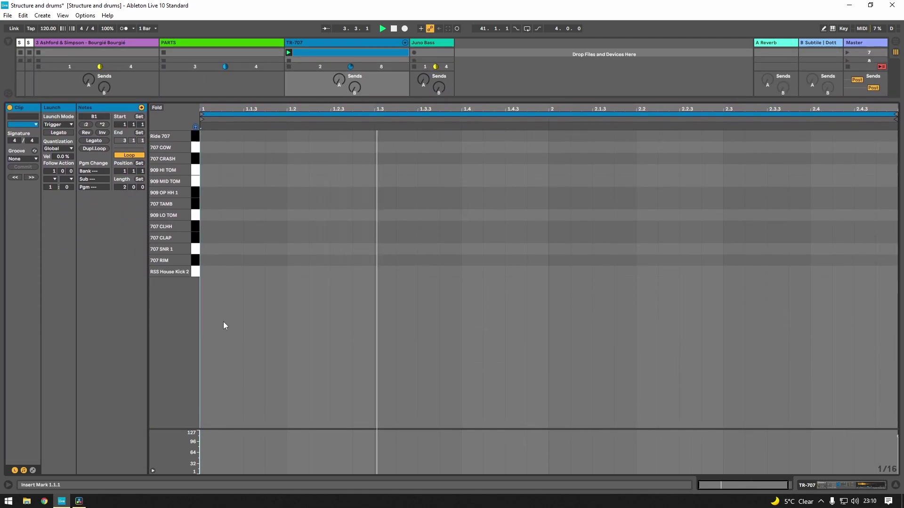
Step: Draw RSS kicks on all eight beats across bars 1 and 2
double_click(208, 272)
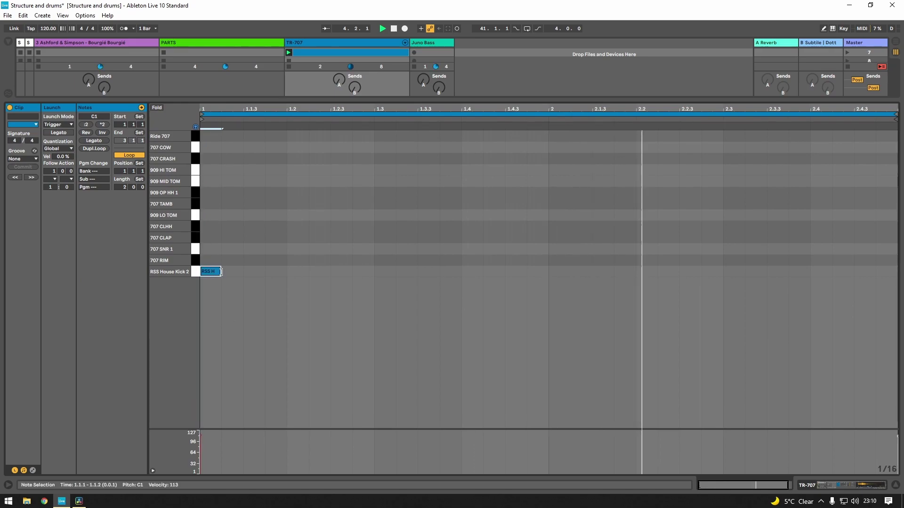
double_click(296, 271)
double_click(384, 271)
double_click(472, 271)
double_click(559, 272)
double_click(646, 272)
double_click(733, 271)
left_click(813, 276)
double_click(814, 272)
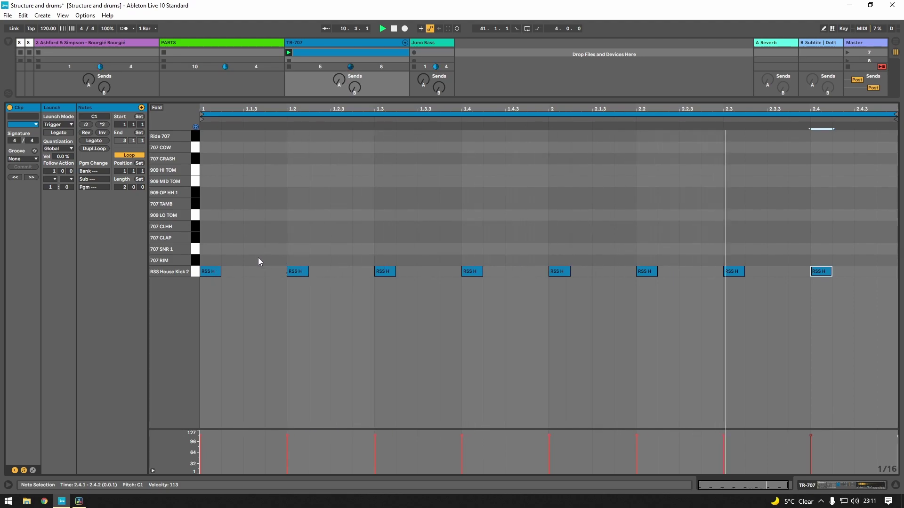
Step: Add 707 claps on beats 1.2, 1.4, 2.2 and 2.4
double_click(301, 240)
double_click(473, 237)
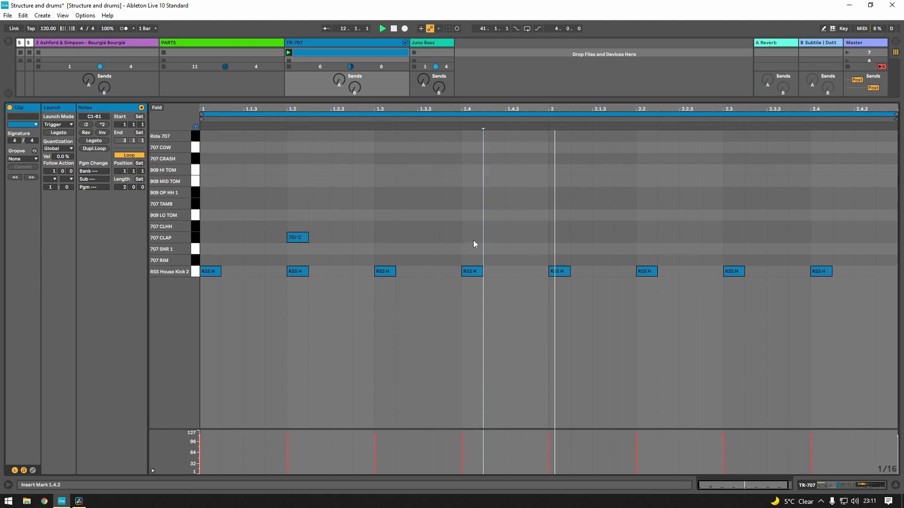
double_click(646, 238)
double_click(821, 238)
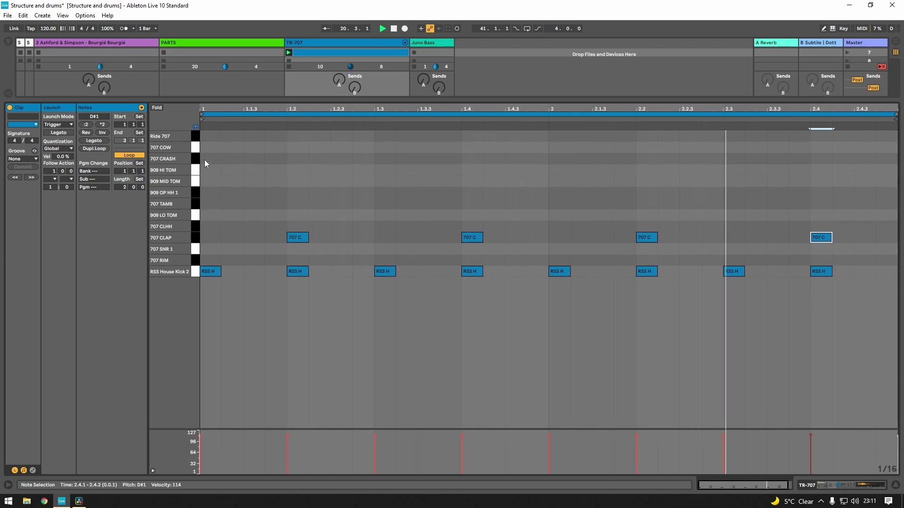
Step: Draw 707 CLHH hi-hats on every eighth of bar 1 and duplicate them into bar 2
double_click(205, 227)
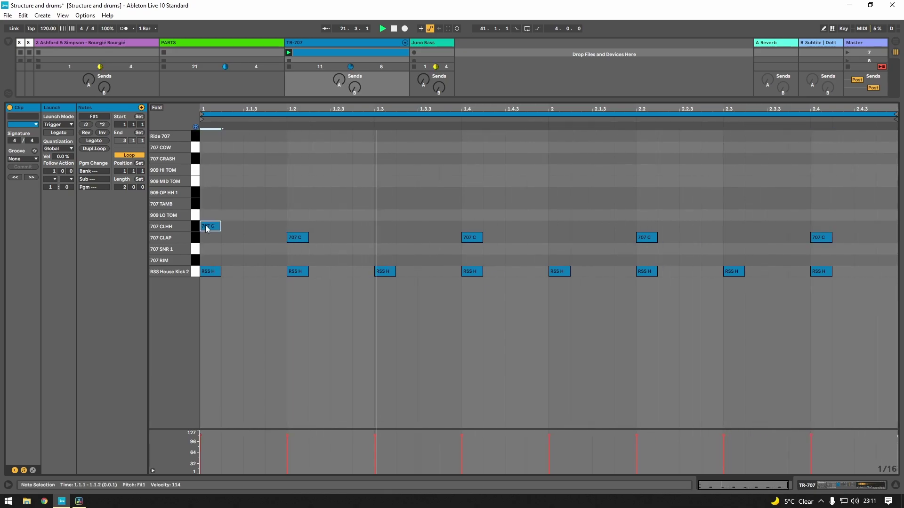
double_click(254, 227)
double_click(298, 227)
double_click(341, 226)
double_click(385, 226)
double_click(428, 227)
left_click(477, 226)
double_click(474, 226)
double_click(508, 226)
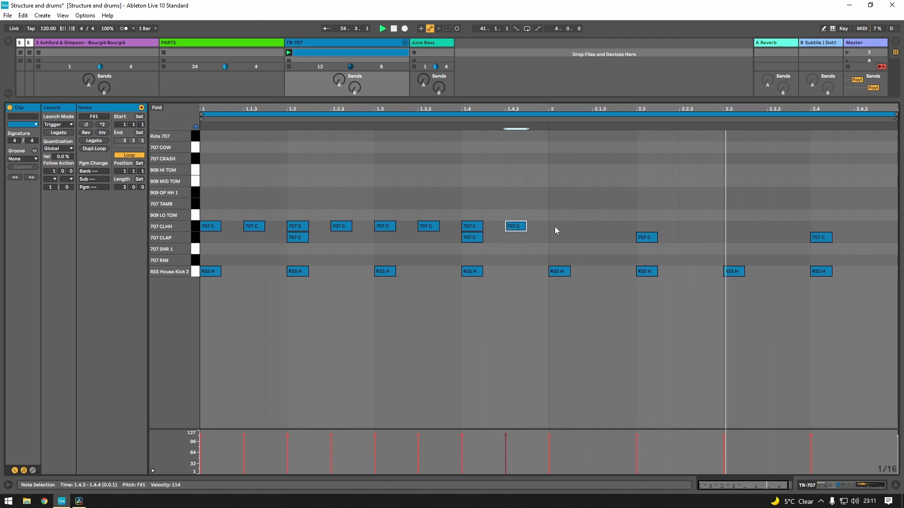
left_click_drag(554, 227, 209, 227)
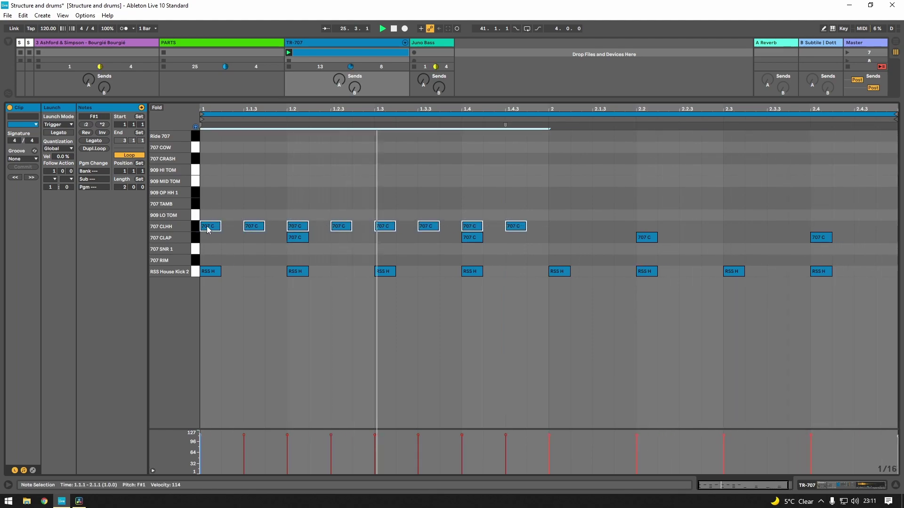
key("ctrl+d")
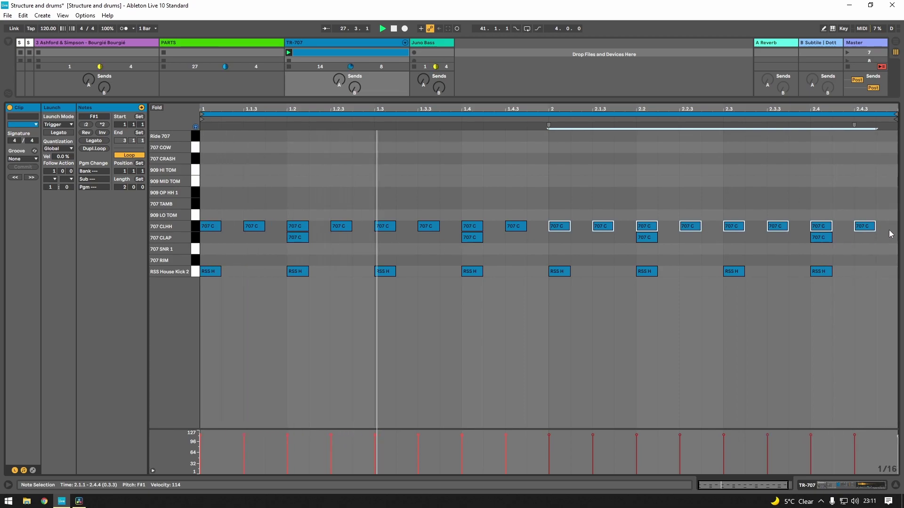
Step: Try a sixteenth-offset, lower-velocity copy of the hi-hats, then delete it
left_click_drag(889, 229, 210, 228)
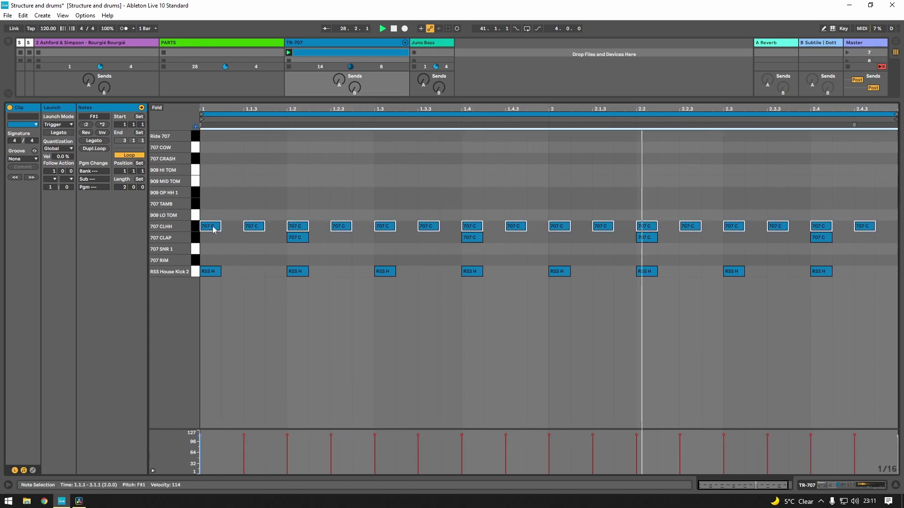
key("ctrl+c")
left_click(238, 224)
key("ctrl+v")
left_click_drag(222, 438, 222, 456)
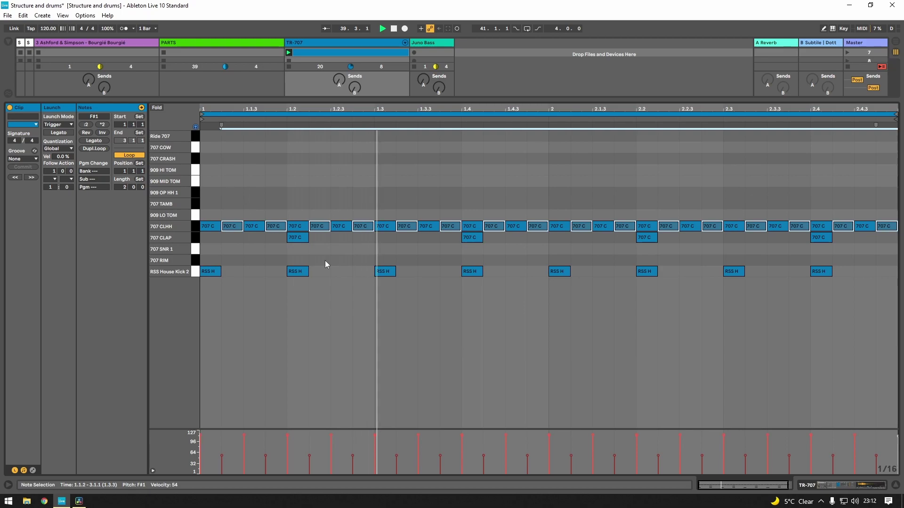
key("Delete")
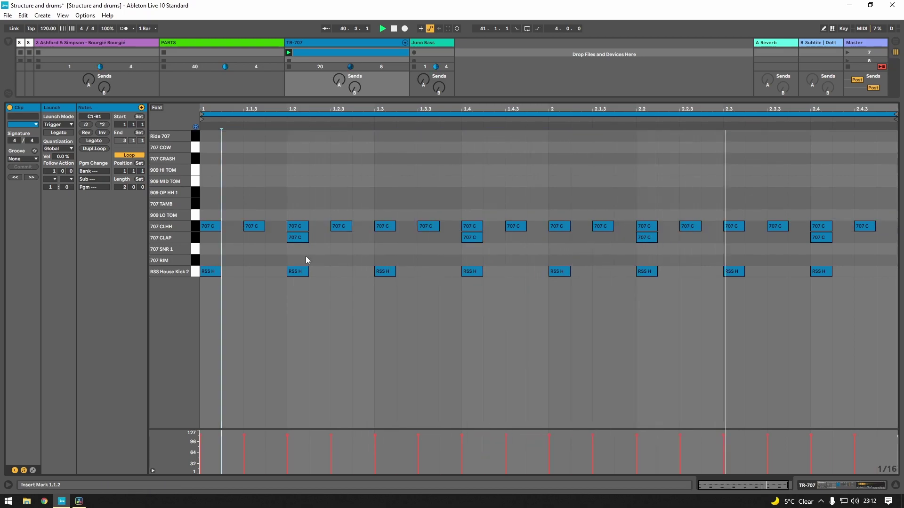
left_click(248, 228)
Step: Draw Ride 707 hits at 1.1, 1.1.4, 1.2, 1.2.3 and 1.3.2
left_click(222, 167)
double_click(208, 136)
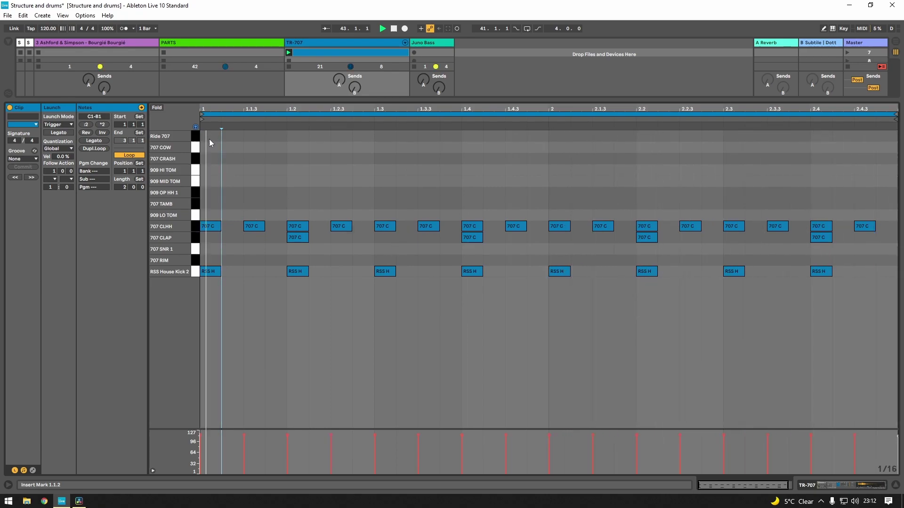
double_click(255, 136)
left_click_drag(255, 136, 275, 137)
left_click(311, 137)
double_click(317, 136)
double_click(360, 136)
double_click(429, 136)
left_click_drag(428, 137, 411, 135)
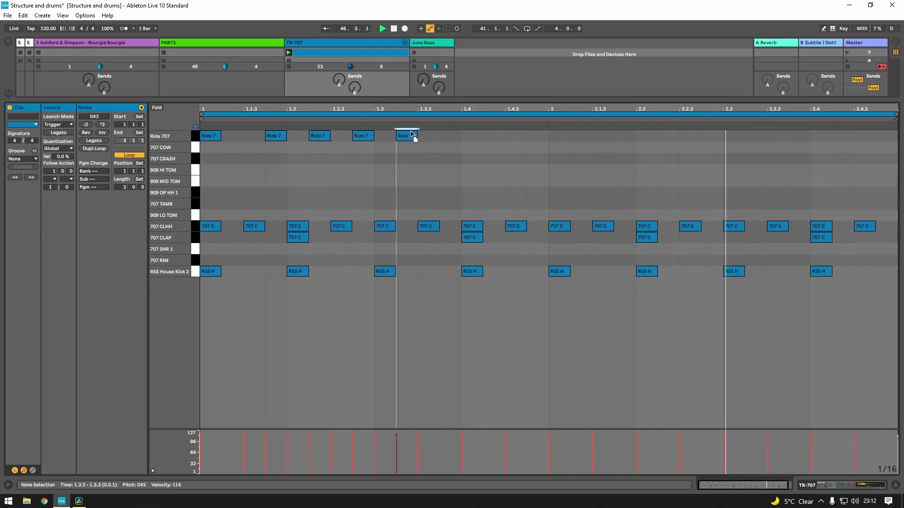
Step: Add ride hits at 1.3.4, 1.4 and 1.4.3, select all ride notes and restart playback
double_click(450, 136)
double_click(473, 136)
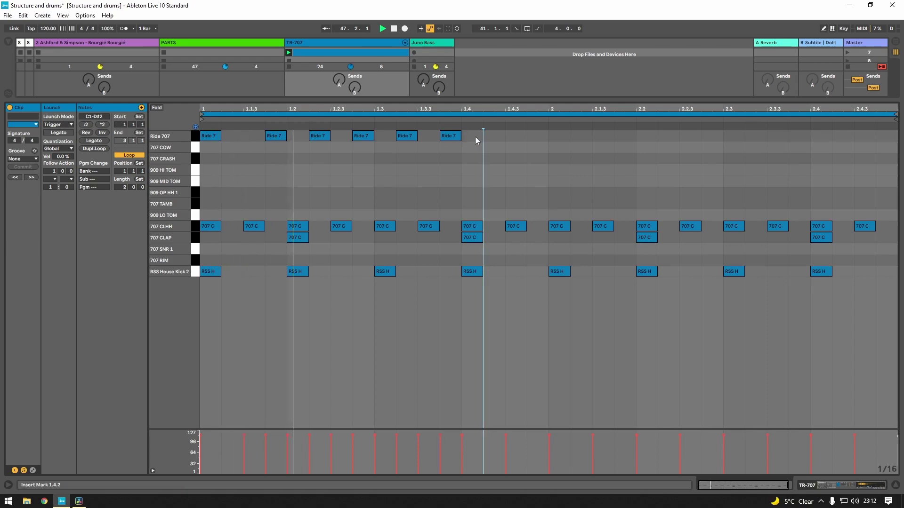
double_click(515, 137)
mouse_move(545, 143)
left_mouse_down()
mouse_move(205, 136)
mouse_move(476, 147)
mouse_move(555, 136)
left_mouse_up()
key("space")
key("space")
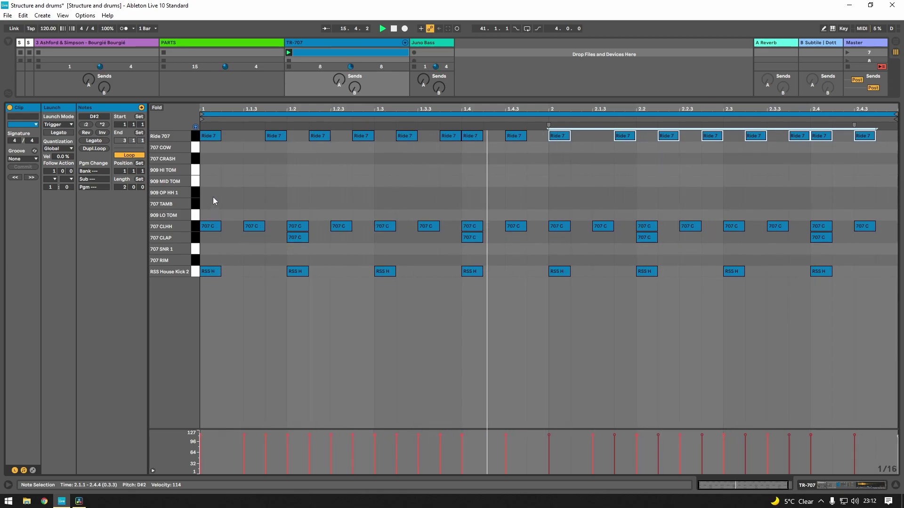
Step: Add 909 MID TOM hits at both bar starts and 909 LO TOM hits on beats 2, 3 and 4 of each bar
double_click(210, 183)
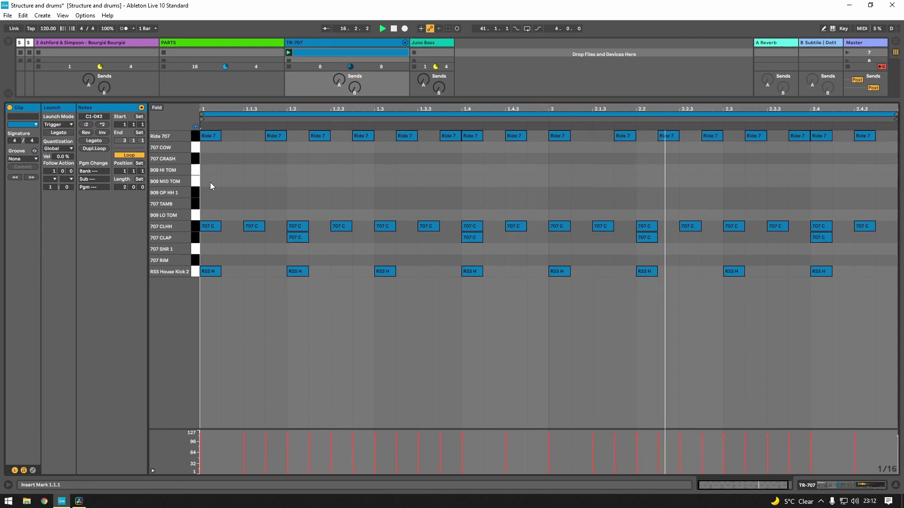
double_click(552, 181)
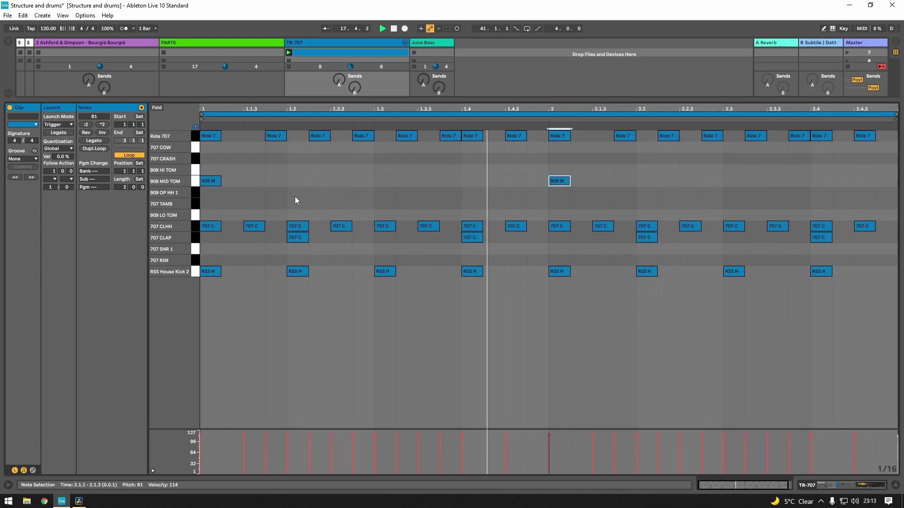
double_click(299, 214)
double_click(384, 214)
double_click(469, 214)
double_click(645, 215)
double_click(731, 215)
double_click(822, 215)
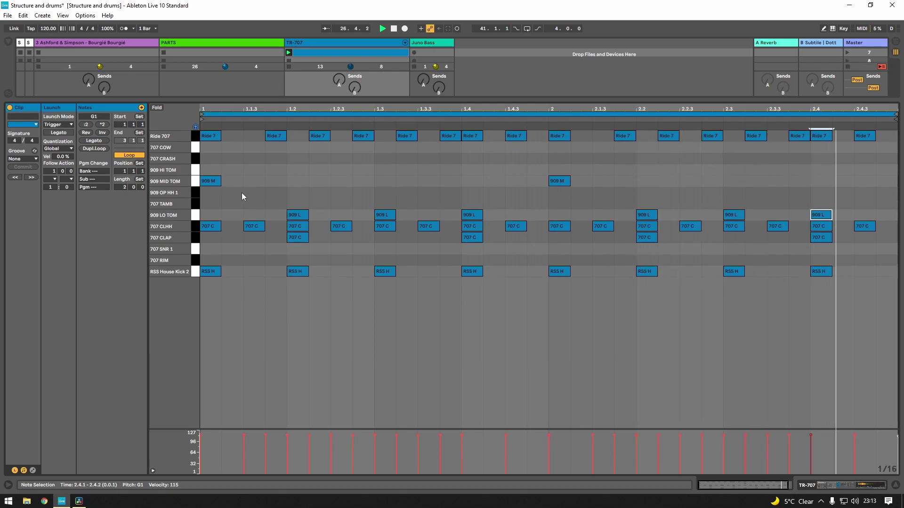
Step: Move the eight off-beat 707 CLHH notes up onto the 909 OP HH 1 row, then select the 2.4.3 open hat
left_click(255, 226)
left_click(341, 226, "ctrl")
left_click(428, 226, "ctrl")
left_click(516, 226, "ctrl")
left_click(603, 226, "ctrl")
left_click(690, 226, "ctrl")
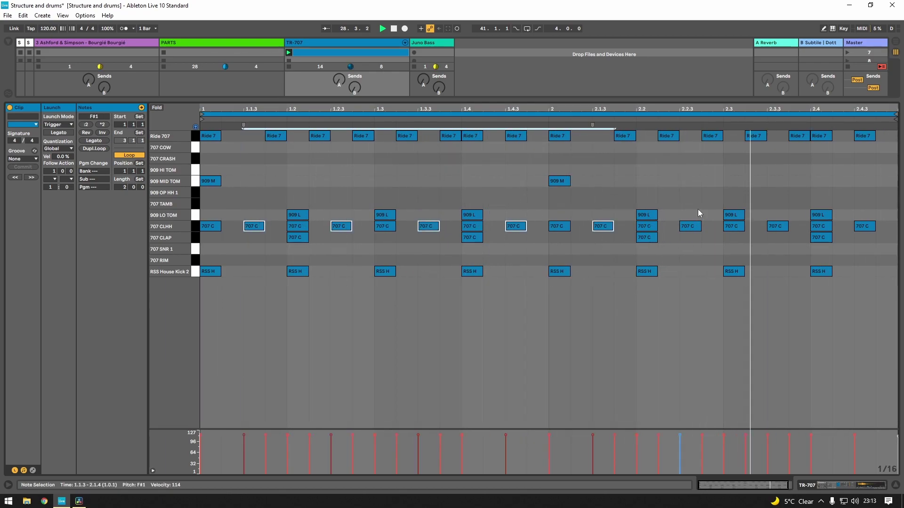
left_click(777, 226, "ctrl")
left_click(865, 226, "ctrl")
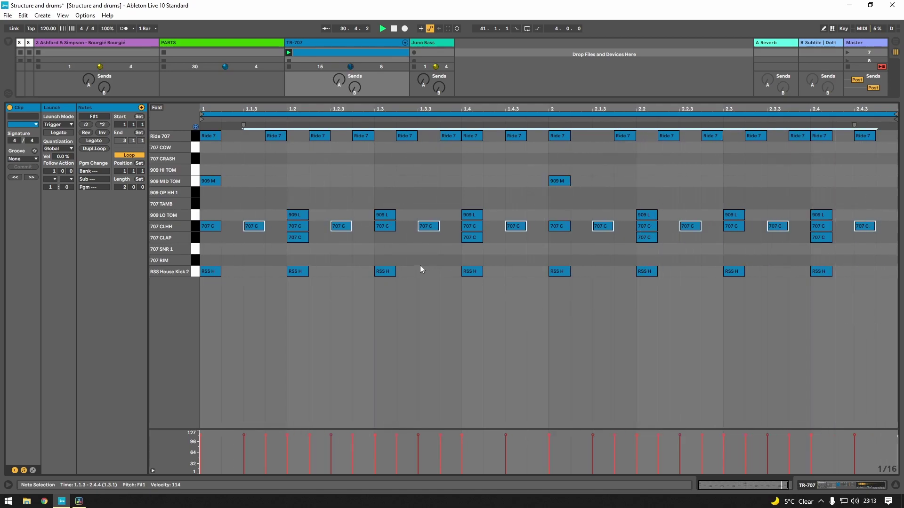
key("Up")
key("Up")
key("Up")
key("Up")
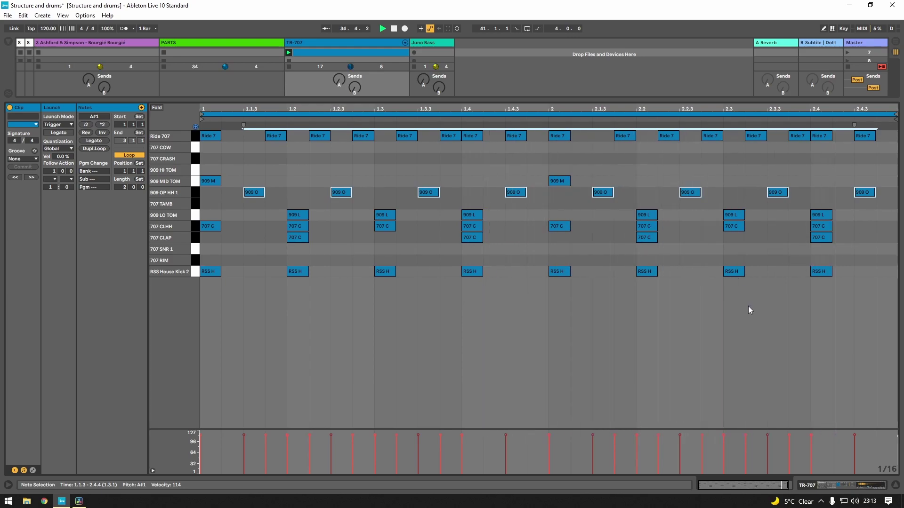
left_click(769, 278)
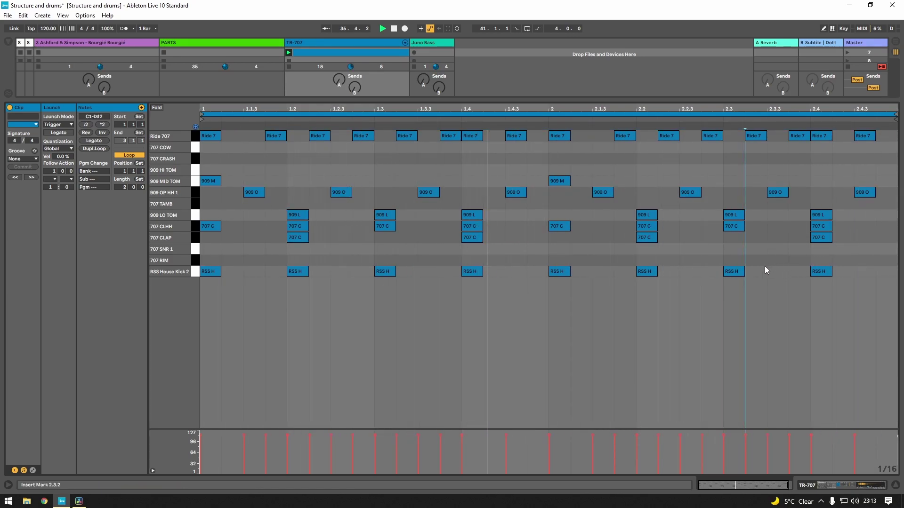
left_click(865, 192)
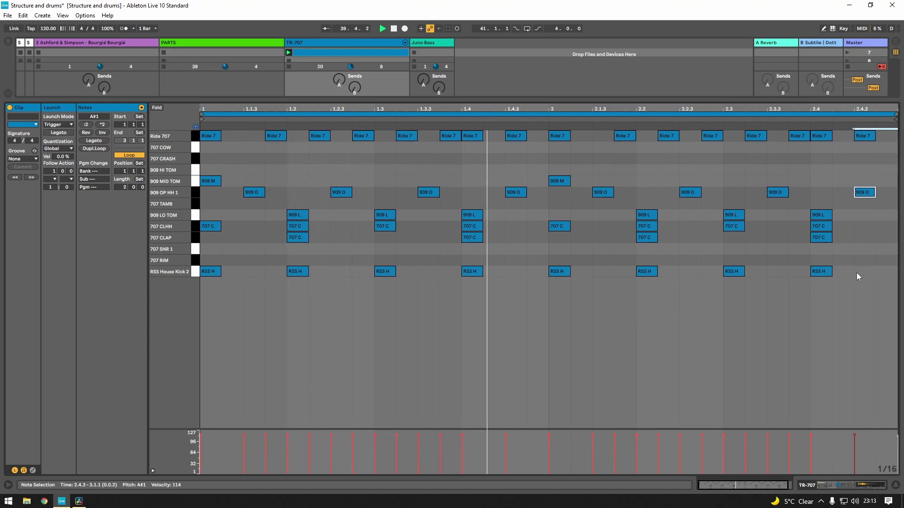
Step: Nudge the 2.4.3 open hat up onto the 707 CRASH row
key("Up")
key("Up")
key("Up")
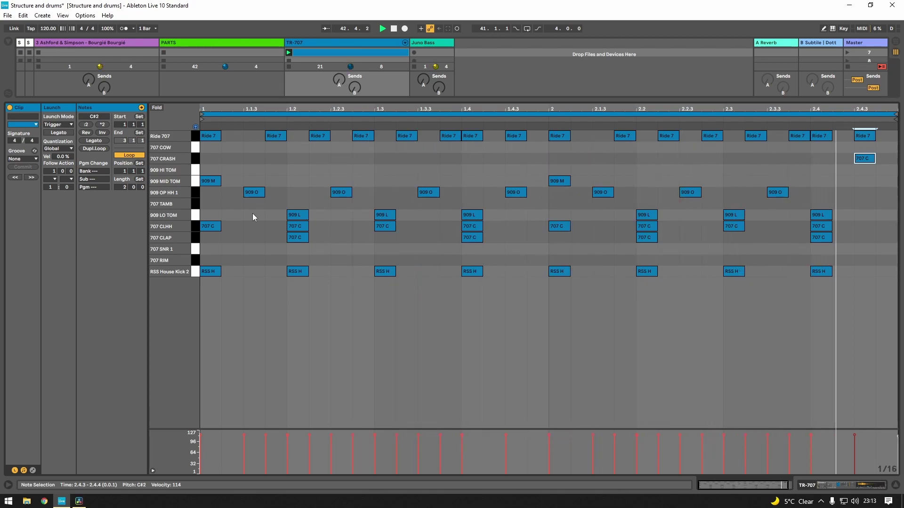
Step: Draw 707 RIM hits in bar 2 and position them at 2.2.4, 2.3.2, 2.3.4 and 2.4
double_click(696, 259)
double_click(735, 260)
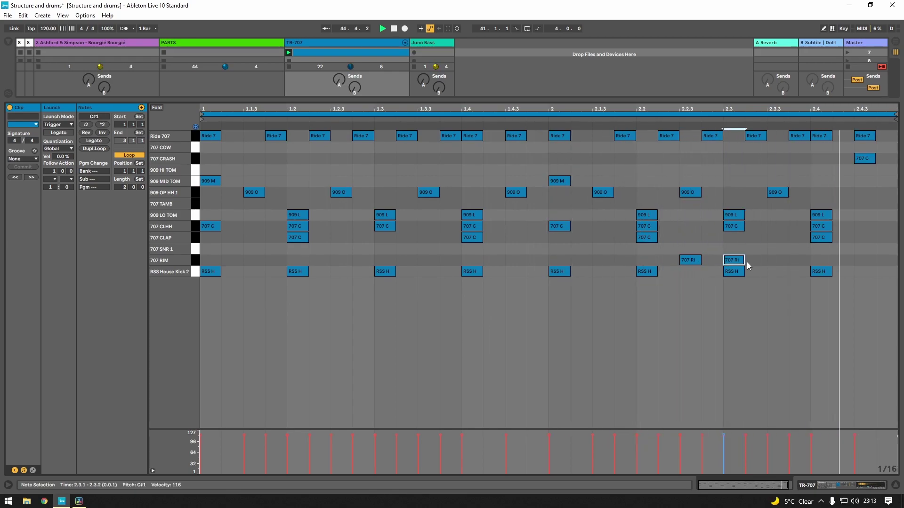
double_click(775, 260)
double_click(817, 261)
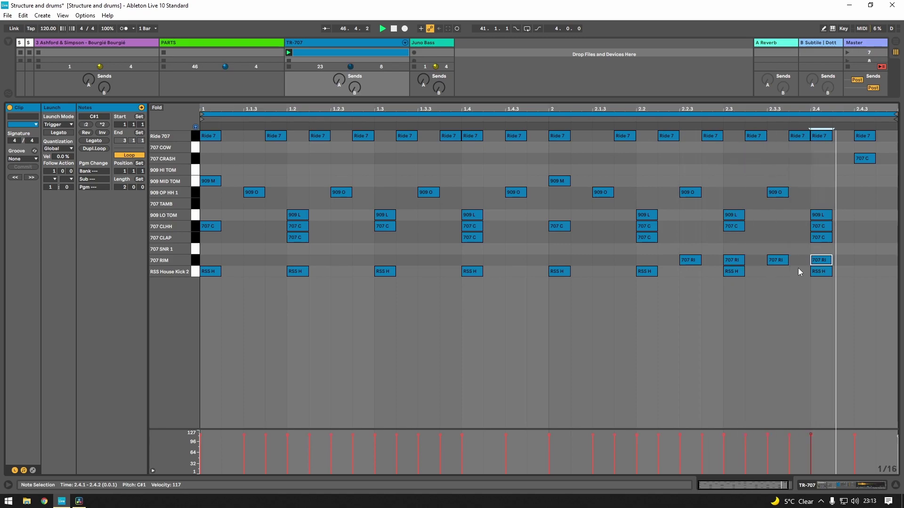
double_click(798, 261)
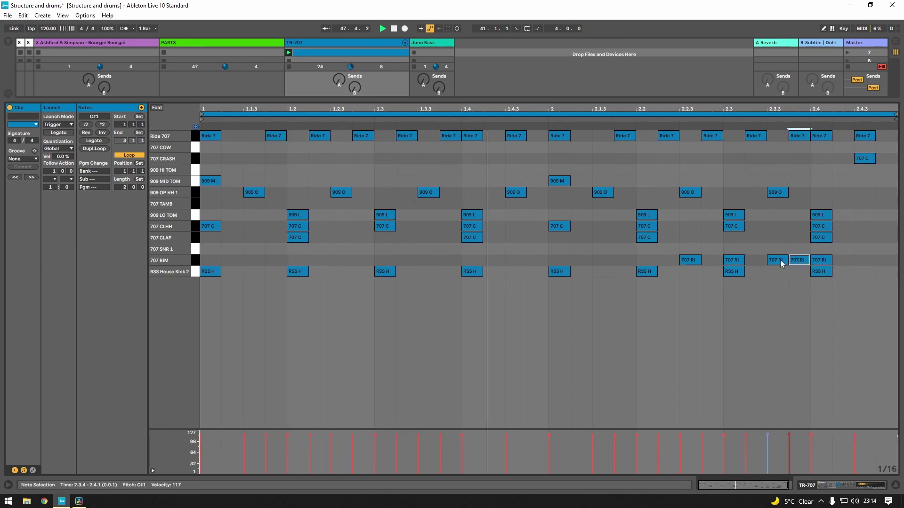
left_click_drag(780, 260, 700, 258)
left_click(736, 262)
left_click(696, 265)
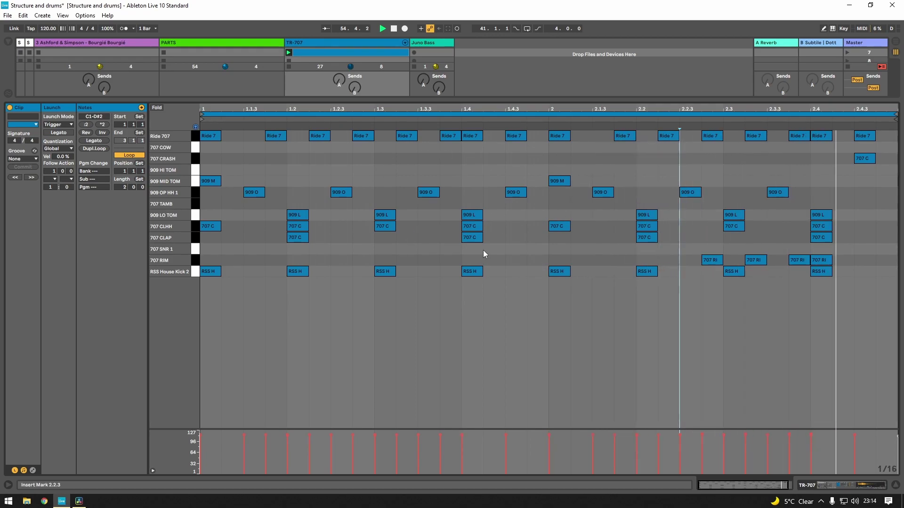
Step: Add 707 COW hits at 1.4.2, 1.3.4 and 1.2.4
double_click(496, 149)
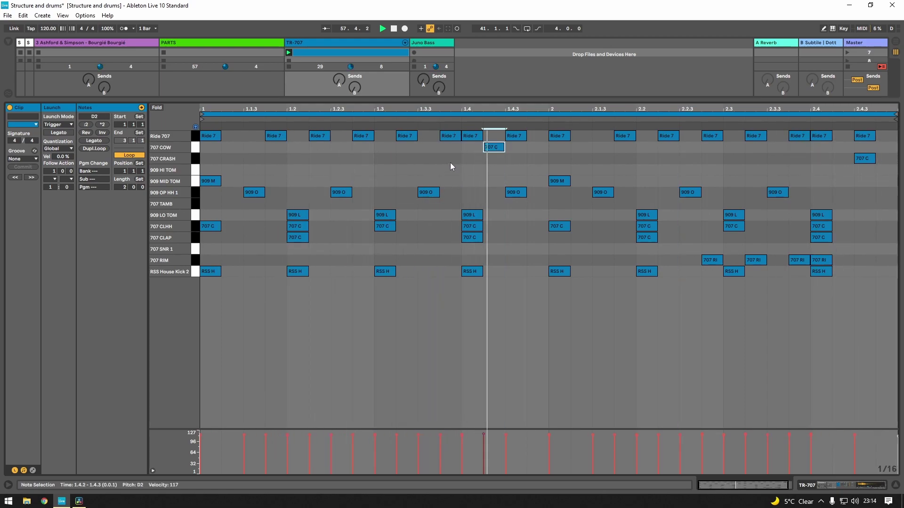
left_click(447, 150)
double_click(447, 148)
double_click(371, 147)
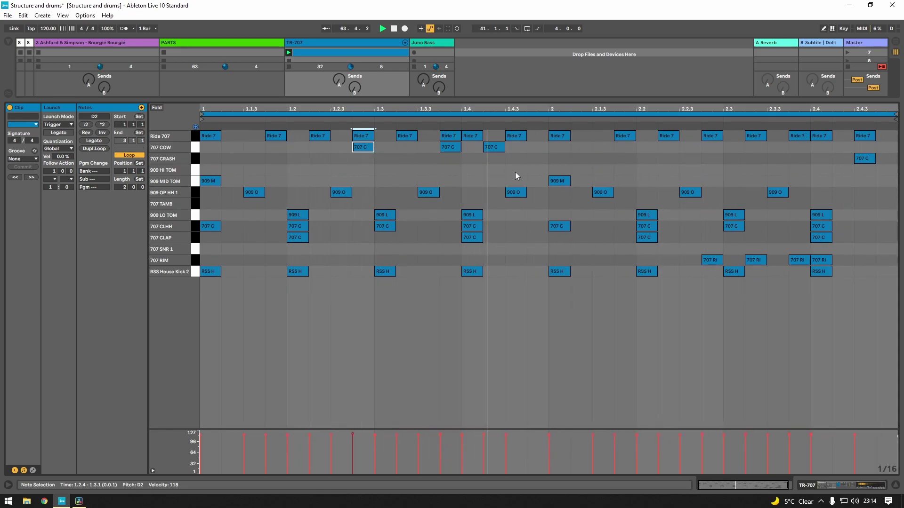
Step: Add two 707 RIM hits in bar 1 and drag them onto 1.2.4 and 1.3.4
double_click(429, 257)
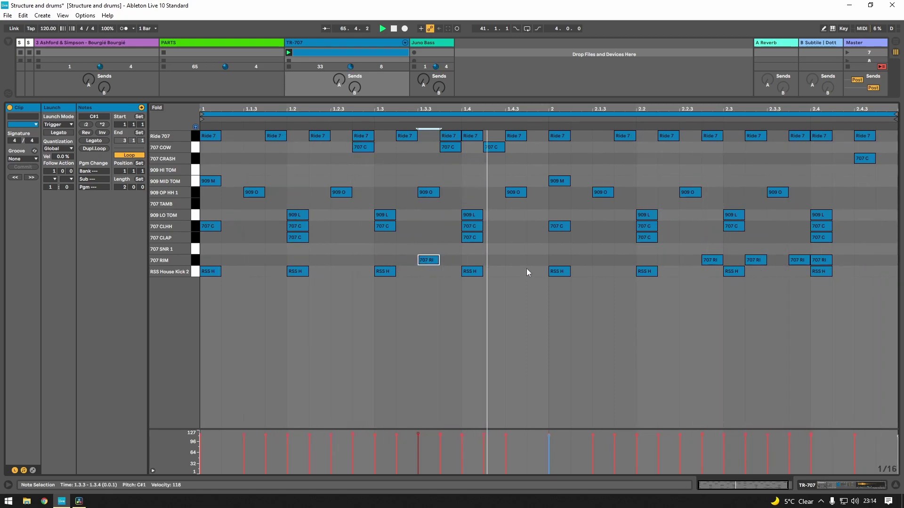
left_click_drag(434, 260, 403, 262)
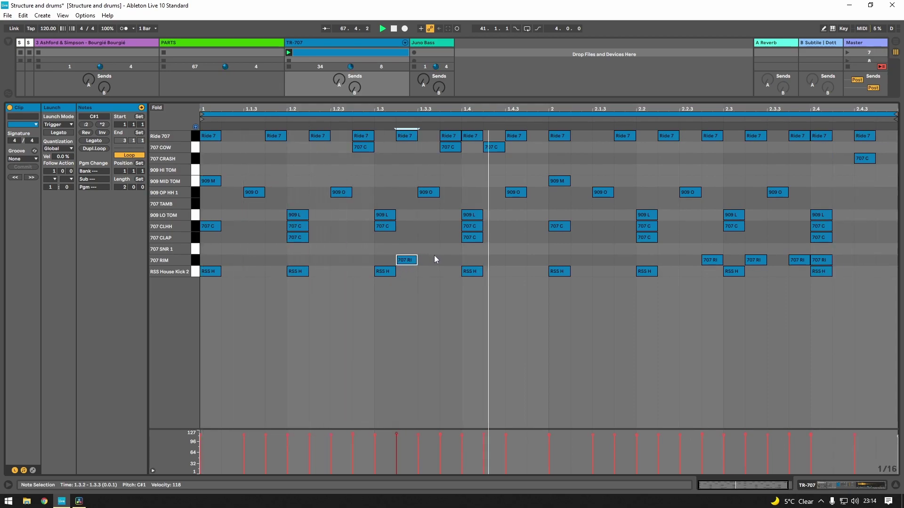
left_click_drag(413, 261, 451, 266)
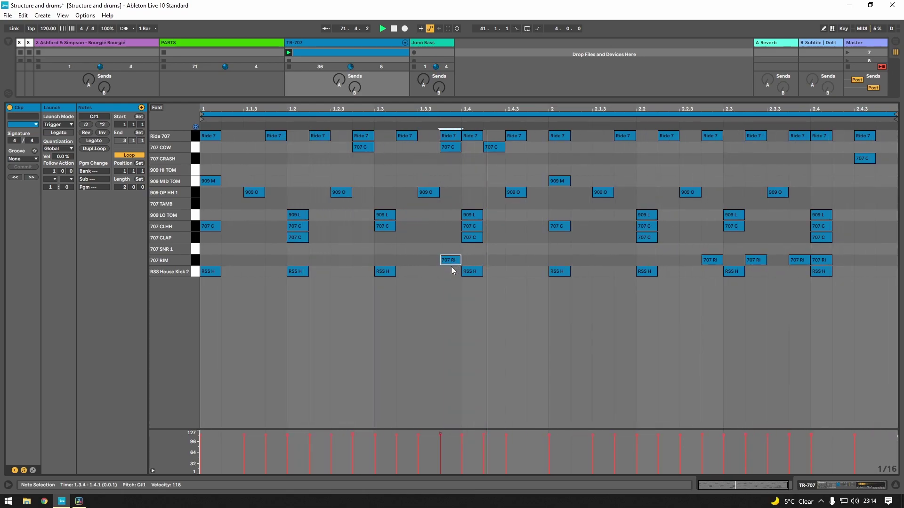
double_click(379, 261)
left_click_drag(380, 260, 449, 262)
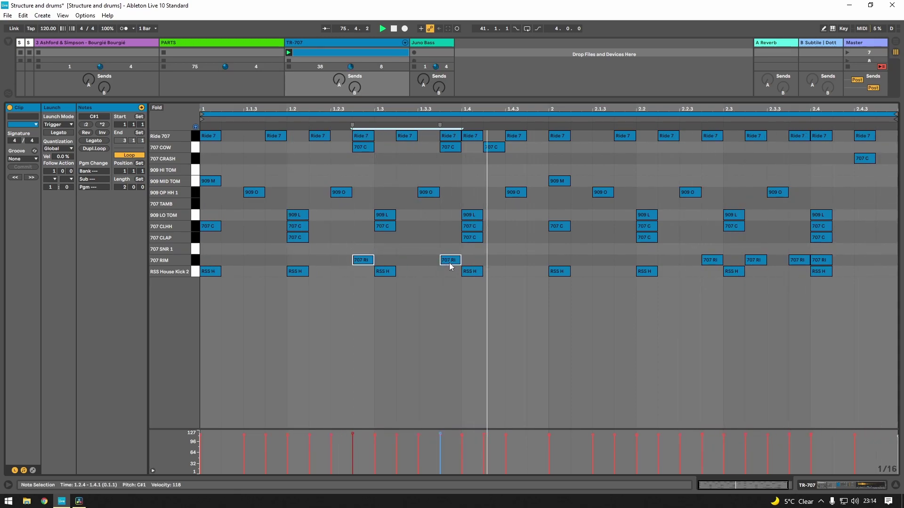
Step: Move bar 1's two rim hits up to 707 SNR 1 and add another snare near 1.4.3
key("Up")
left_click(513, 250)
double_click(513, 250)
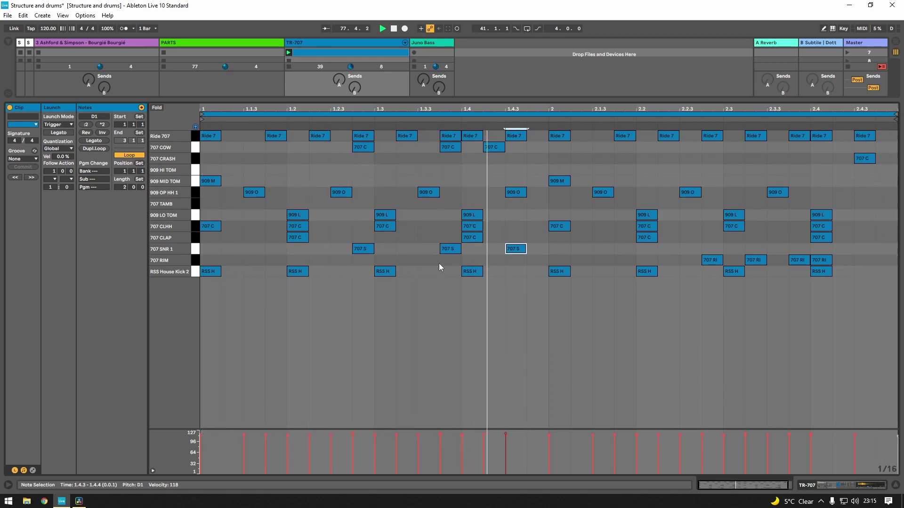
left_click(450, 250)
key("Right")
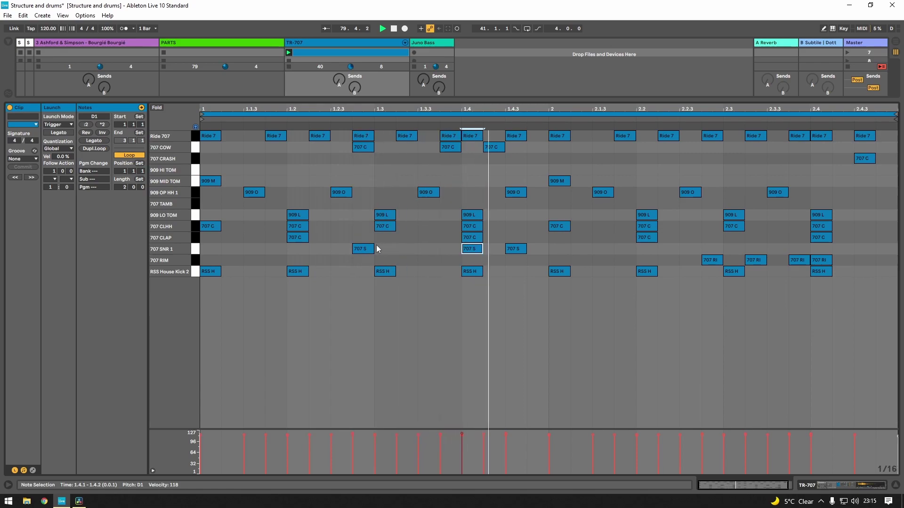
Step: Rearrange the 707 SNR 1 hits so they land at 1.4, 1.4.2 and 2.1
left_click_drag(360, 249, 430, 258)
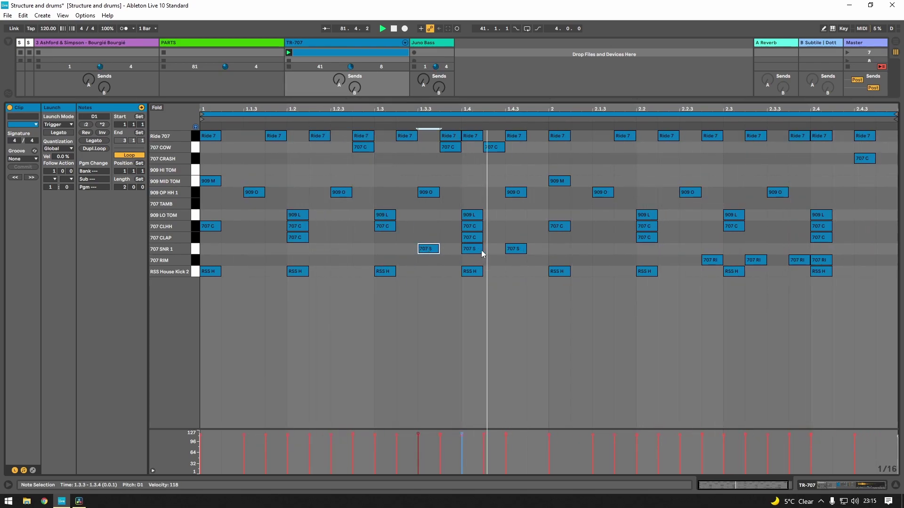
left_click_drag(514, 249, 498, 253)
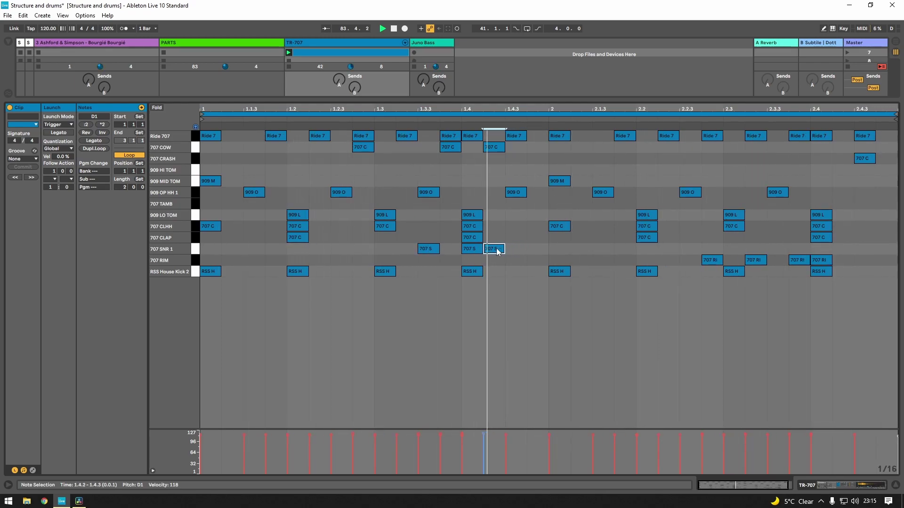
left_click_drag(497, 252, 528, 254)
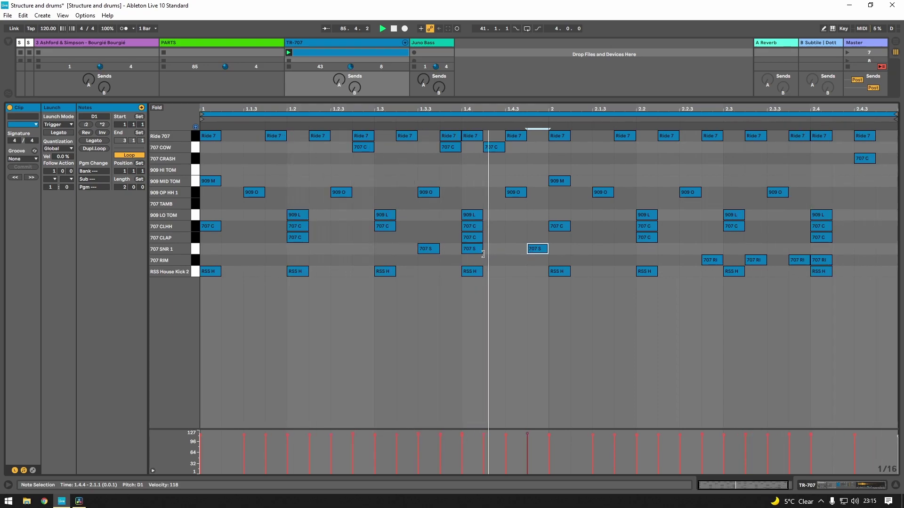
double_click(530, 250)
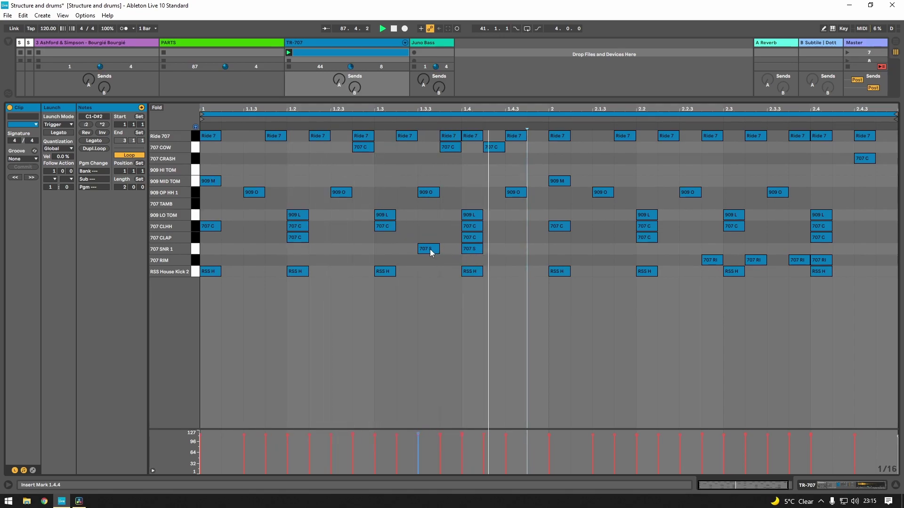
left_click_drag(430, 250, 450, 255)
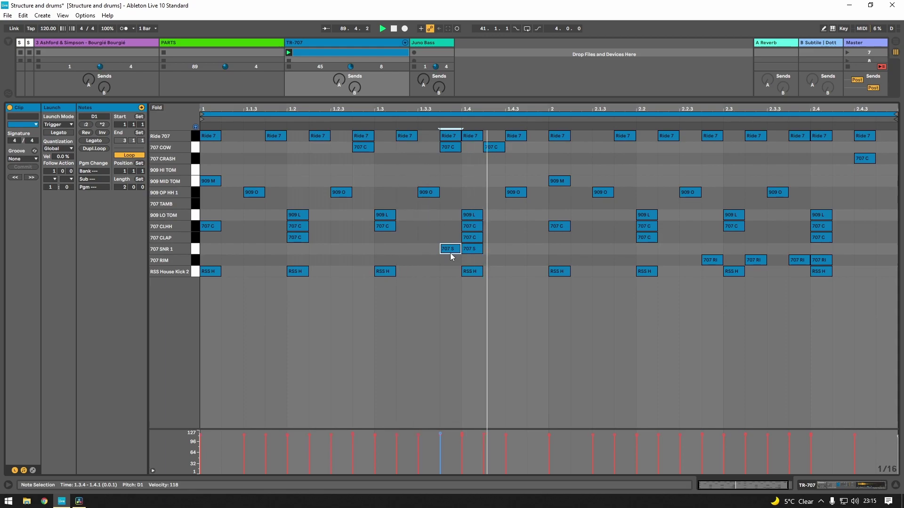
left_click(467, 251, "shift")
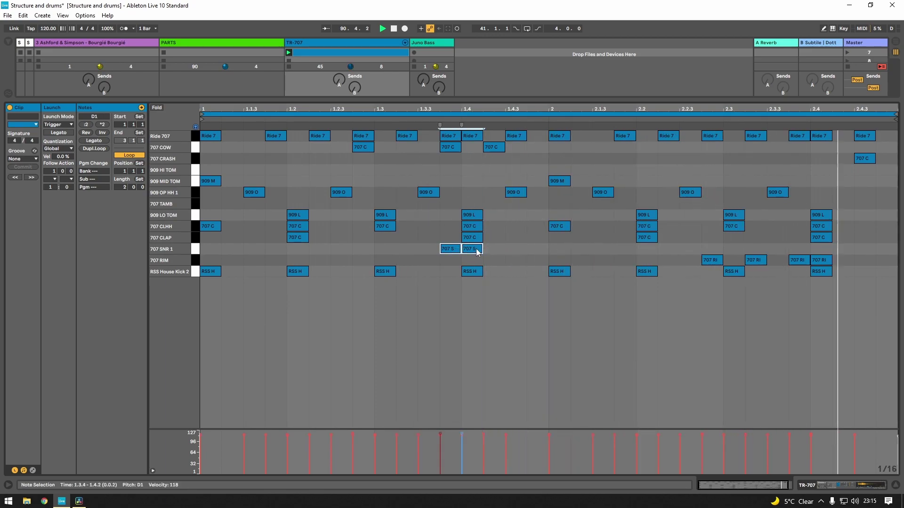
left_click_drag(467, 251, 488, 256)
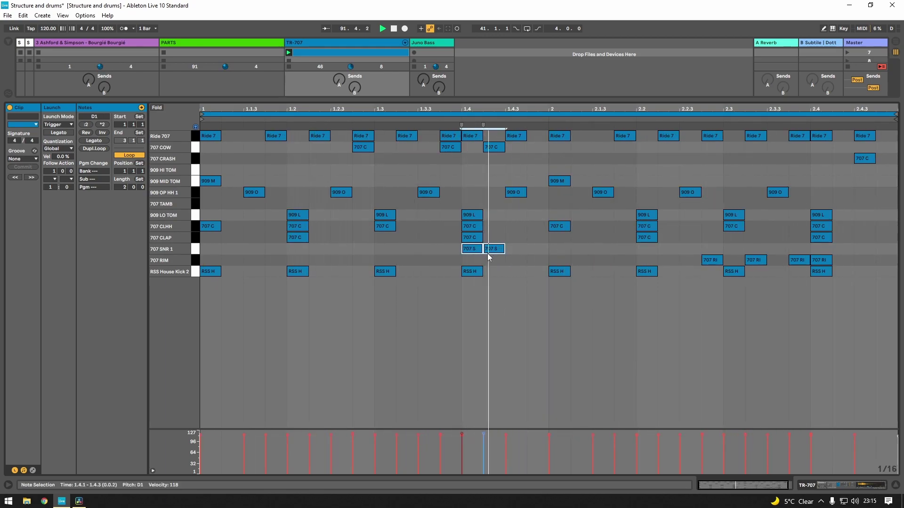
double_click(540, 251)
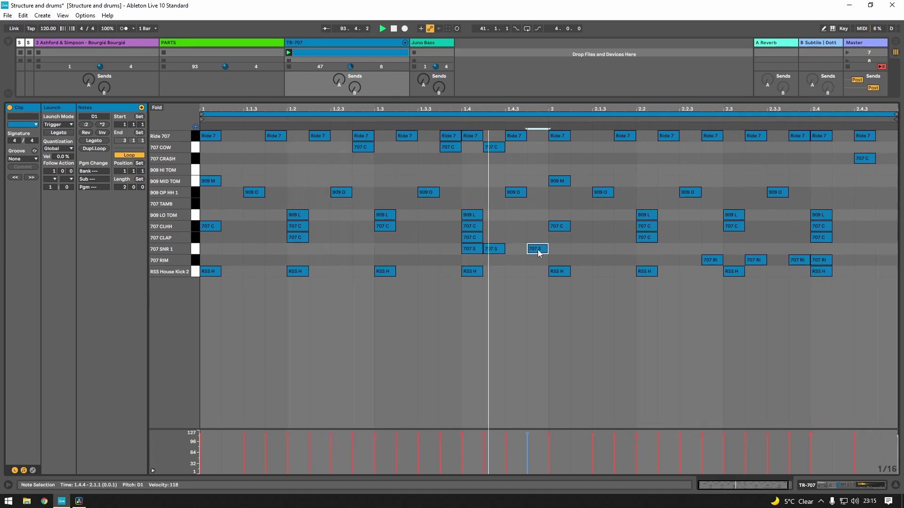
key("Right")
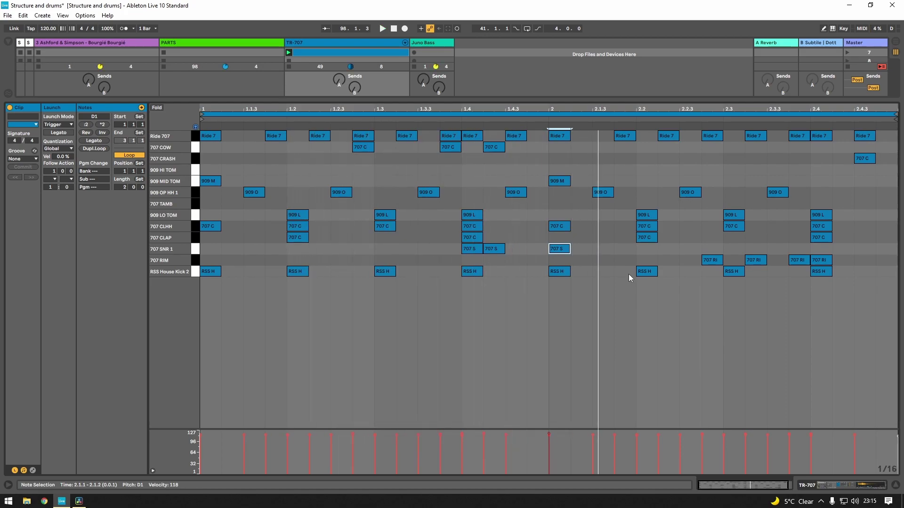
Step: Select the snare and first-beat notes, then restart playback from the clip start
left_click_drag(549, 253, 453, 253)
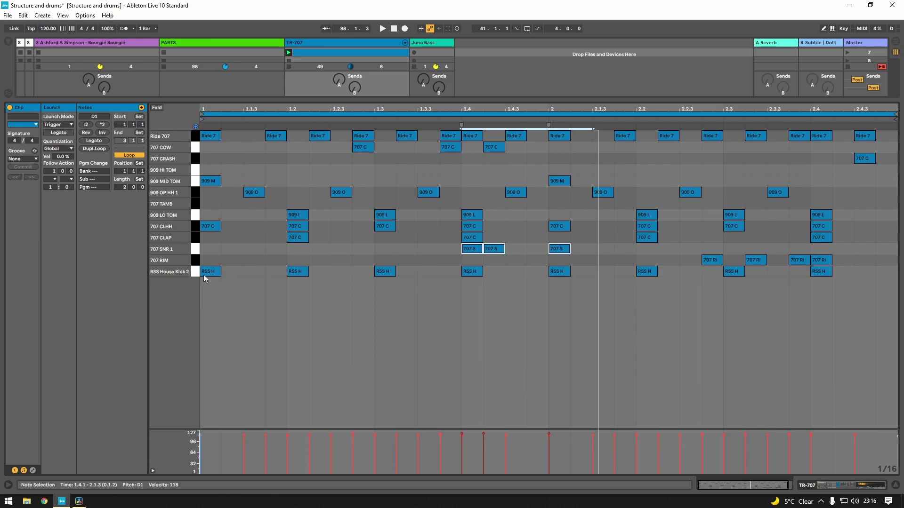
left_click_drag(205, 292, 218, 136)
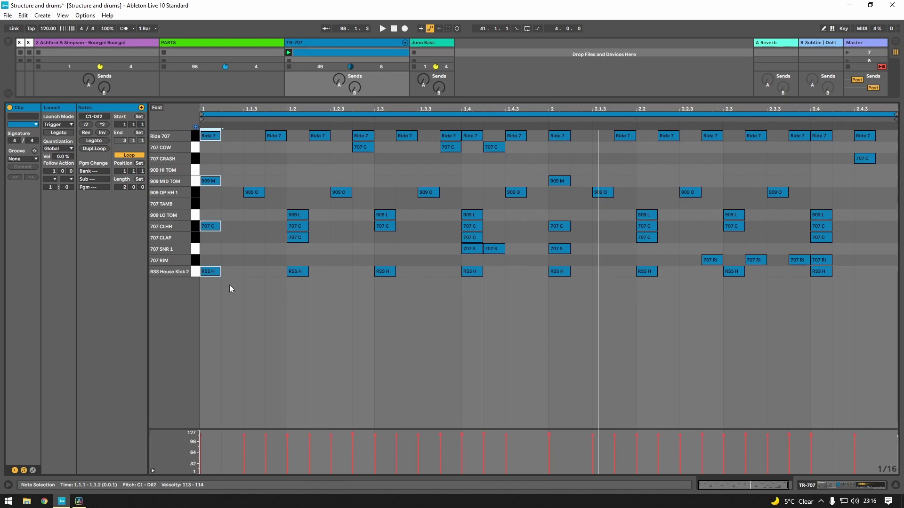
key("space")
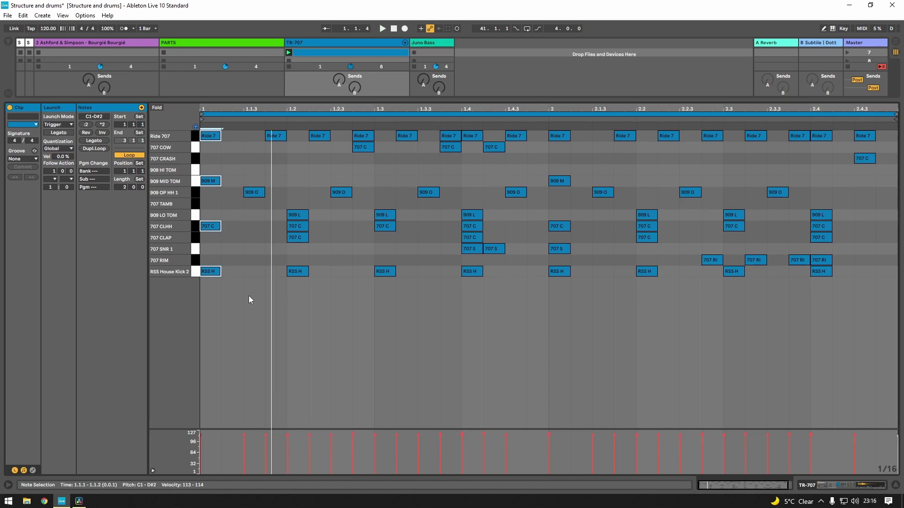
key("space")
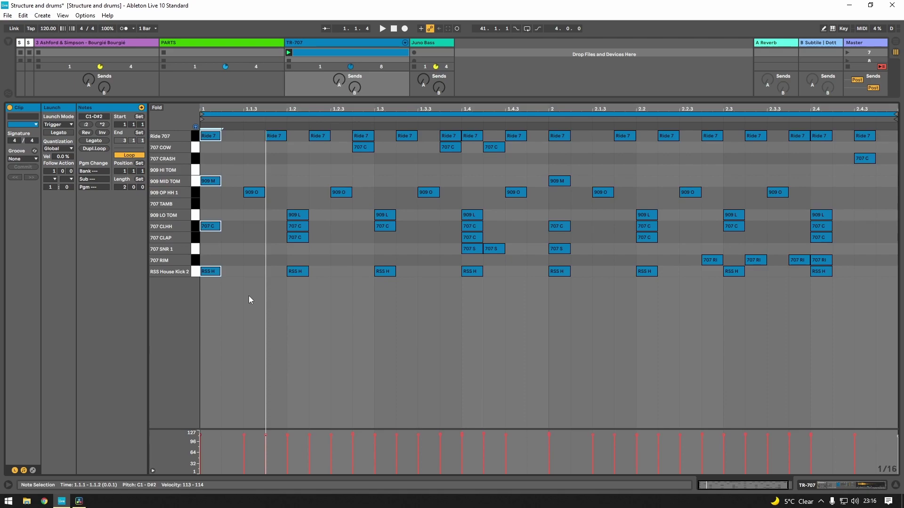
Step: Delete the 909 MID TOM hit and the 707 CLHH hit on beat 2
left_click(560, 181)
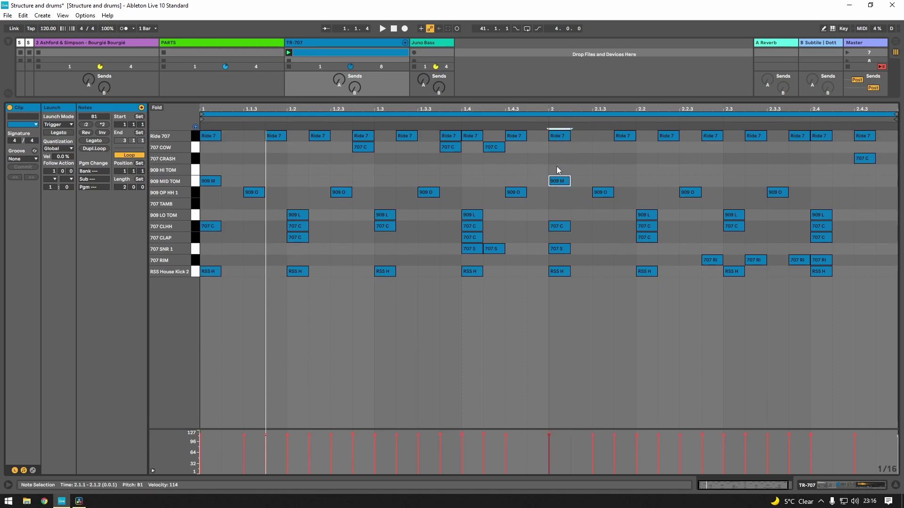
key("Delete")
left_click(569, 152)
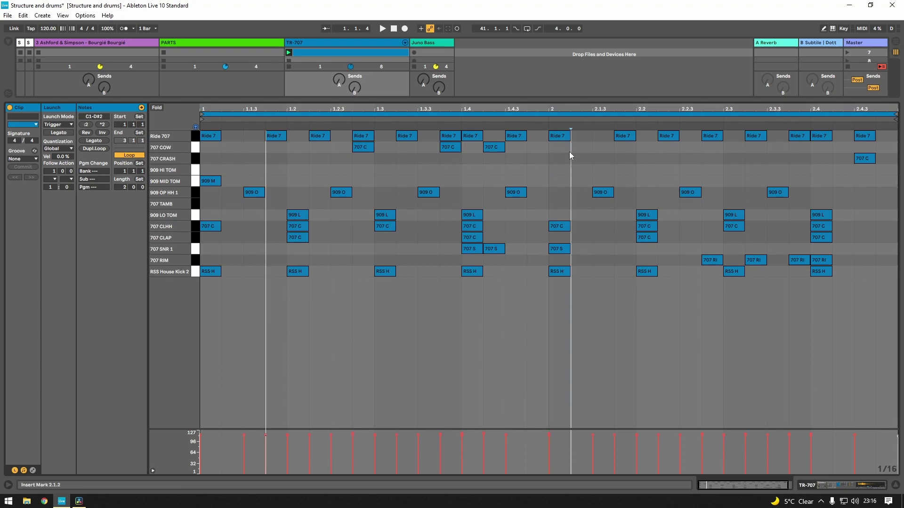
left_click(560, 227)
left_click(560, 248)
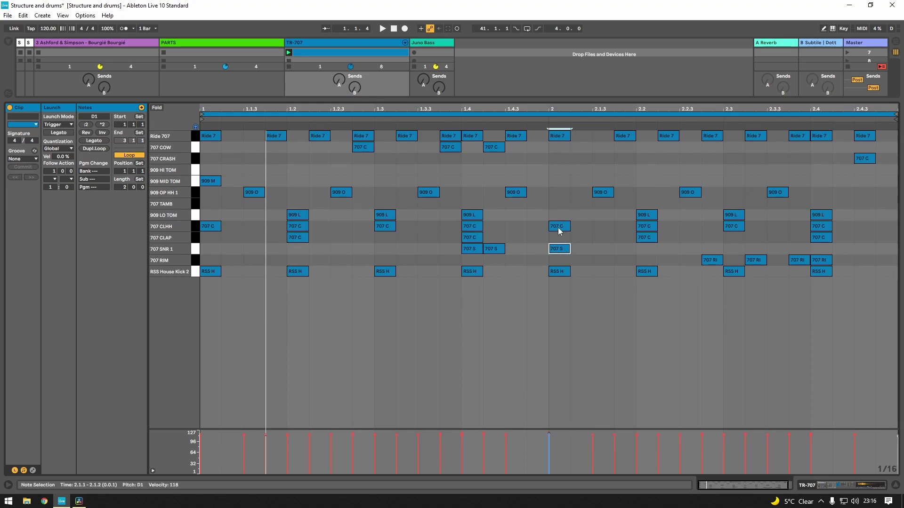
left_click(557, 227)
key("Delete")
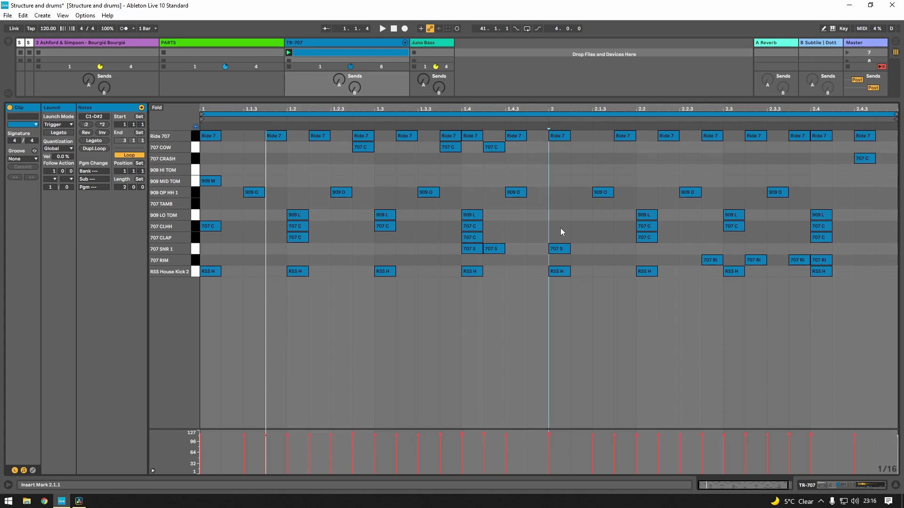
Step: Play the edited TR-707 beat from the start
key("space")
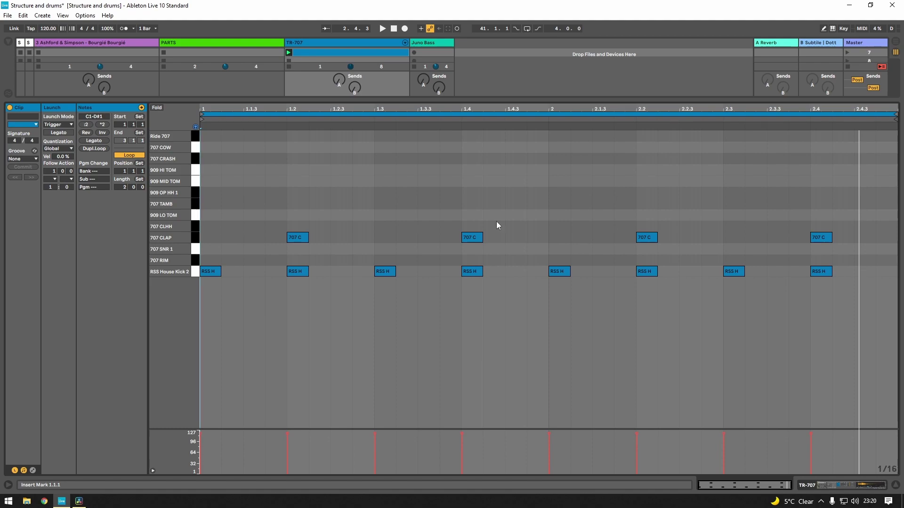
Step: Shorten the loop end to 1.4 and restore it to two bars, then delete all kick and clap notes
left_click_drag(896, 112, 463, 123)
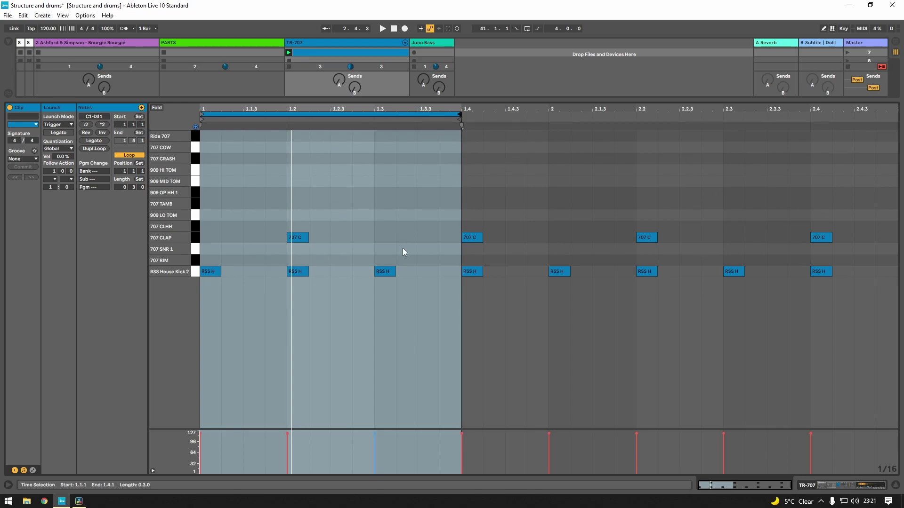
left_click_drag(459, 114, 891, 121)
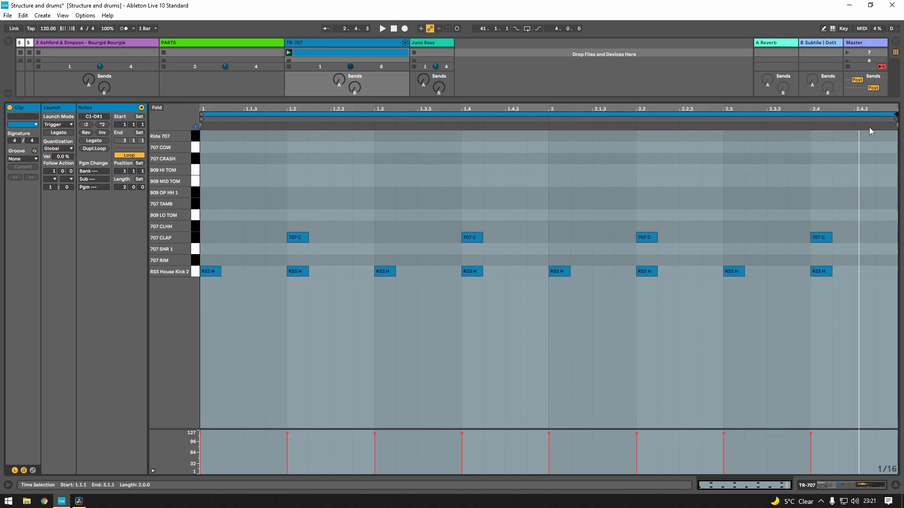
left_click_drag(839, 306, 218, 181)
key("Delete")
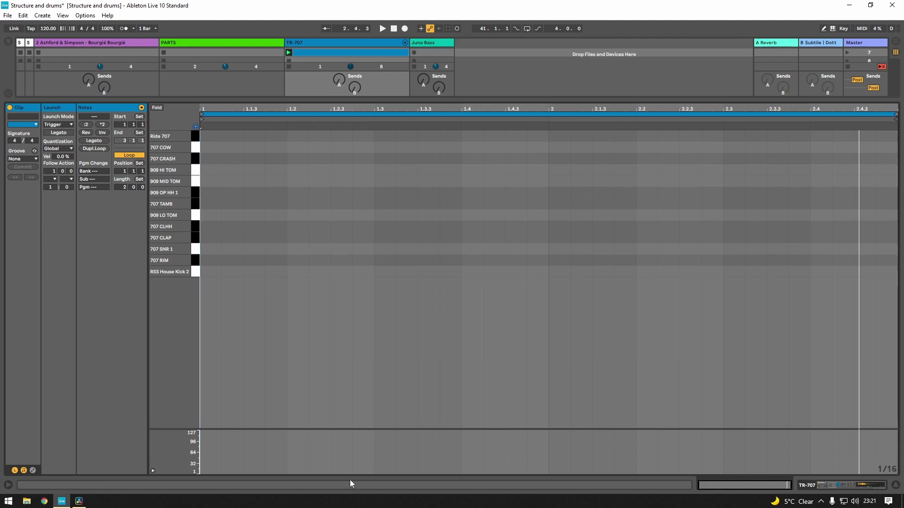
Step: Draw and position bar 1's off-beat 707 SNR 1 hits from 1.1.4, launching the clip to listen
left_click(279, 259)
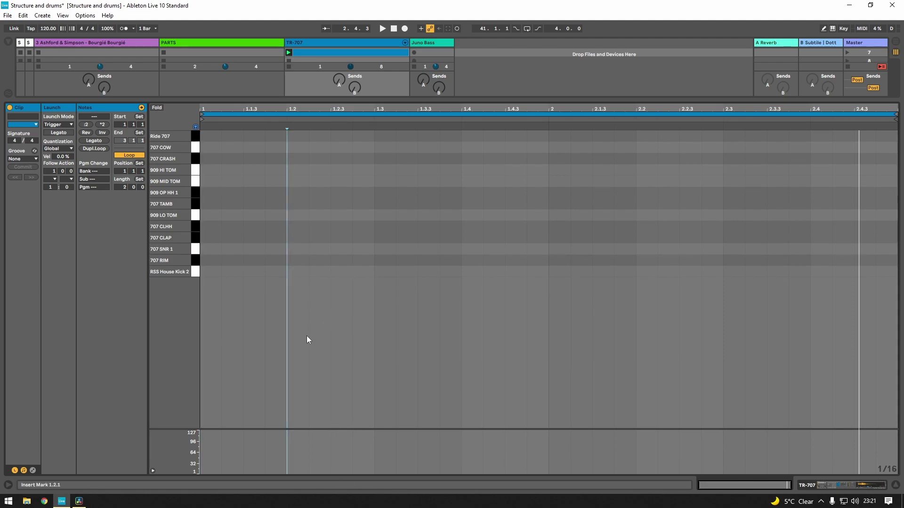
double_click(340, 241)
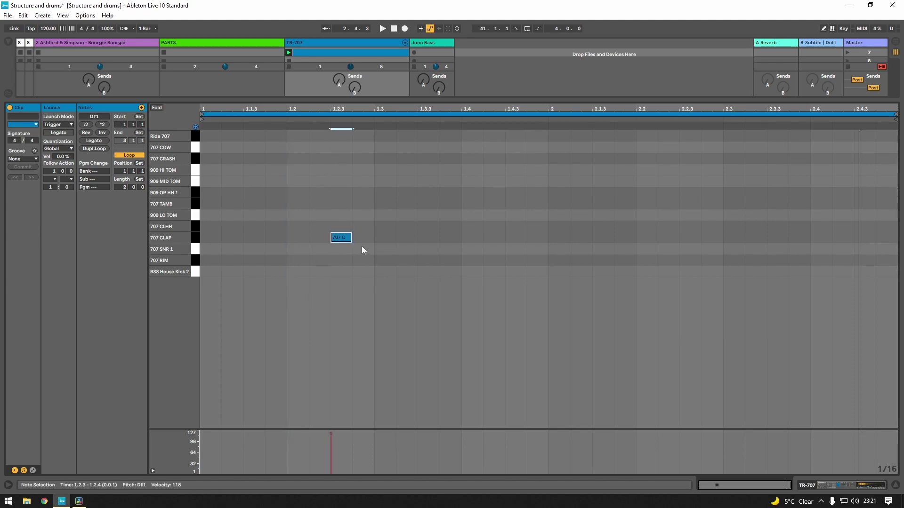
left_click_drag(346, 242, 344, 252)
double_click(428, 250)
double_click(535, 249)
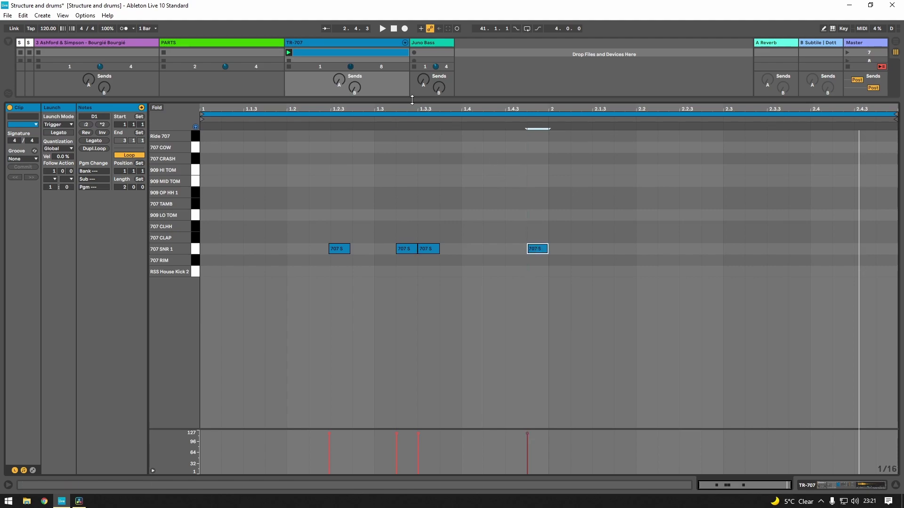
left_click(289, 53)
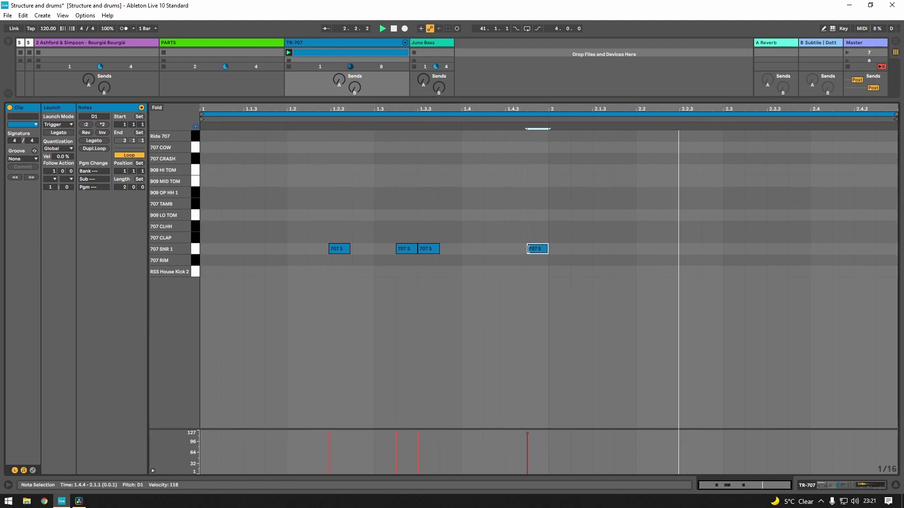
left_click_drag(535, 249, 518, 248)
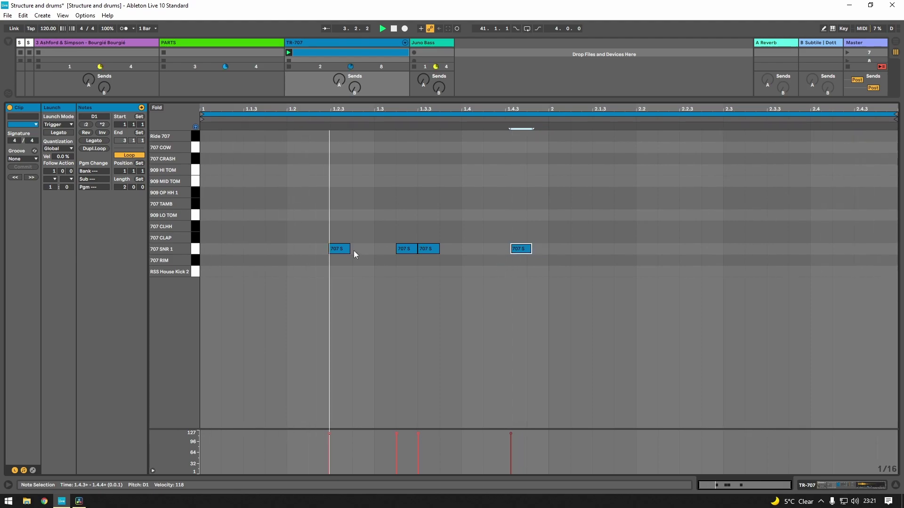
left_click_drag(347, 248, 305, 250)
key("Left")
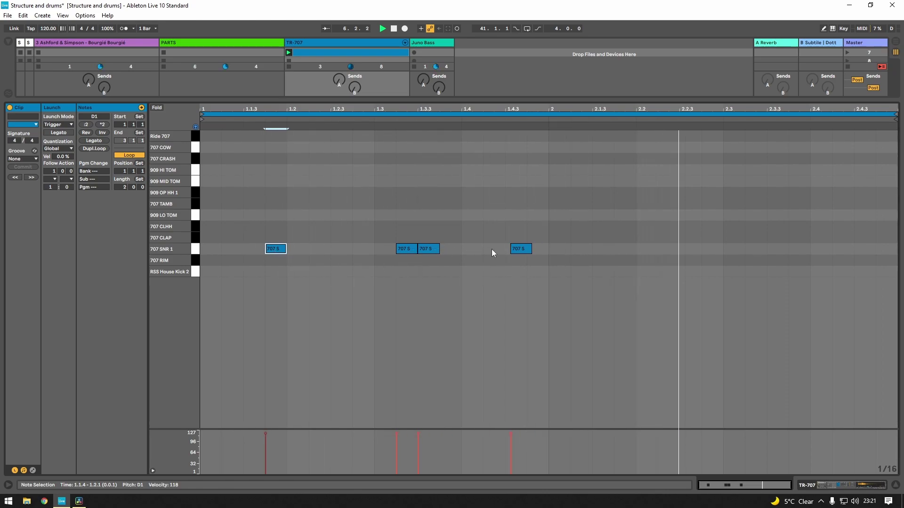
left_click_drag(520, 250, 539, 250)
Step: Add 707 SNR 1 hits in bar 2 at 2.1.2, 2.2.3, 2.3.4, near 2.4 and 2.4.3
double_click(587, 249)
double_click(682, 249)
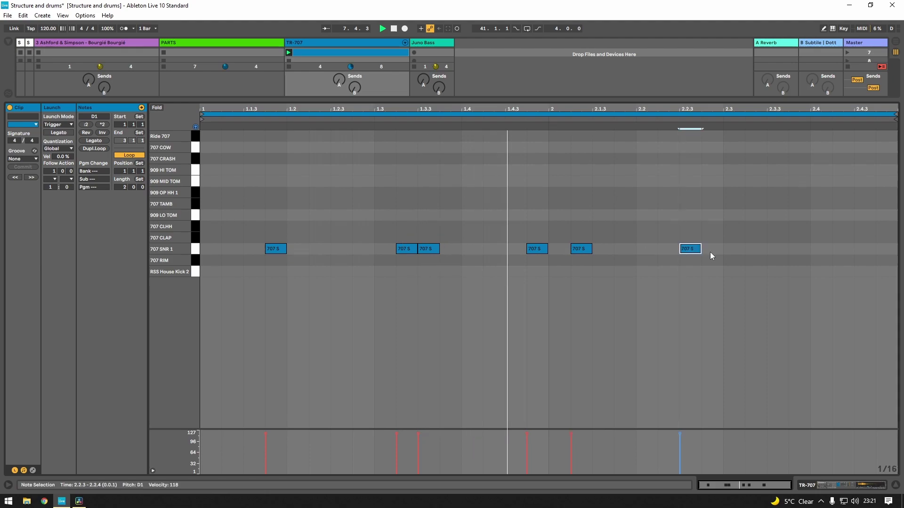
double_click(779, 249)
double_click(801, 250)
double_click(861, 249)
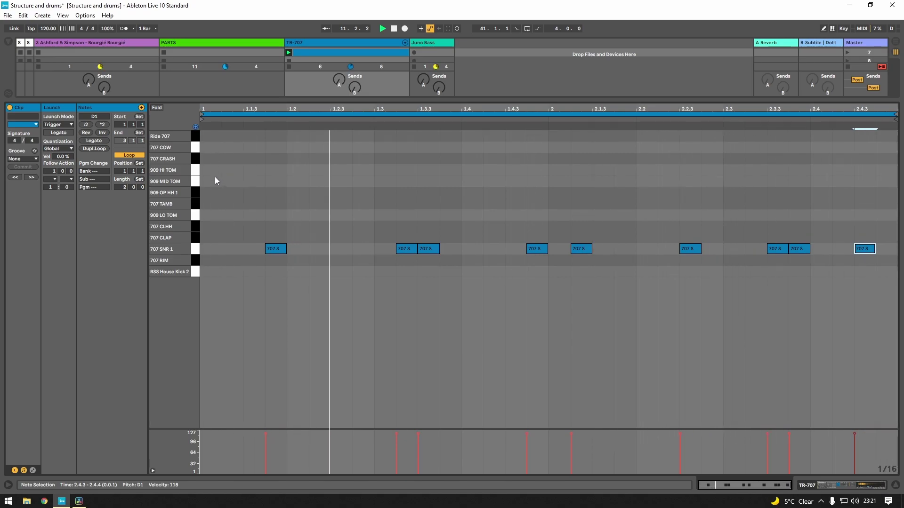
Step: Add 707 COW hits at 1.1.2, 1.2.2 and 2.3
double_click(235, 149)
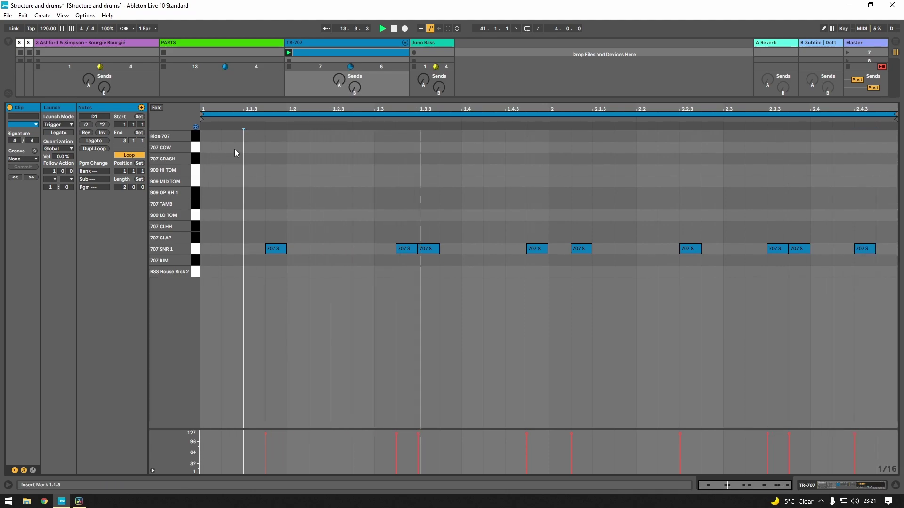
double_click(334, 148)
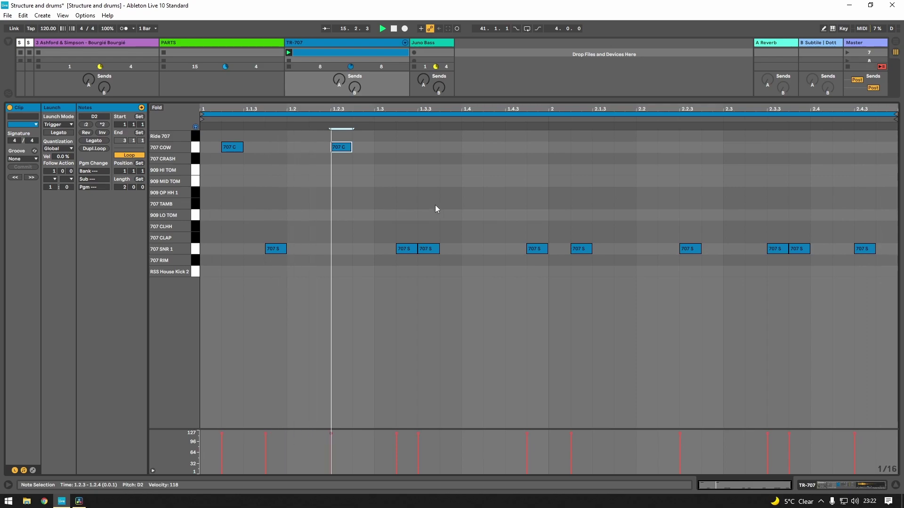
left_click_drag(346, 152, 316, 155)
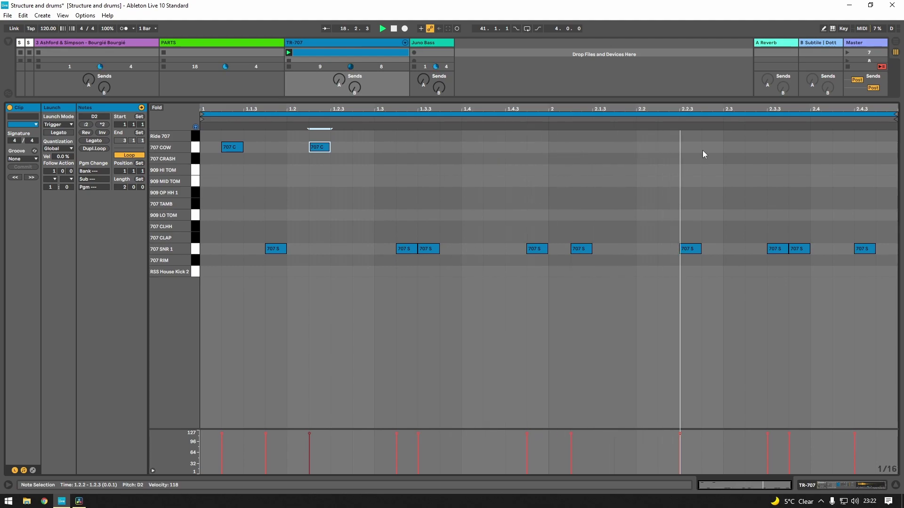
double_click(643, 148)
left_click_drag(642, 148, 737, 149)
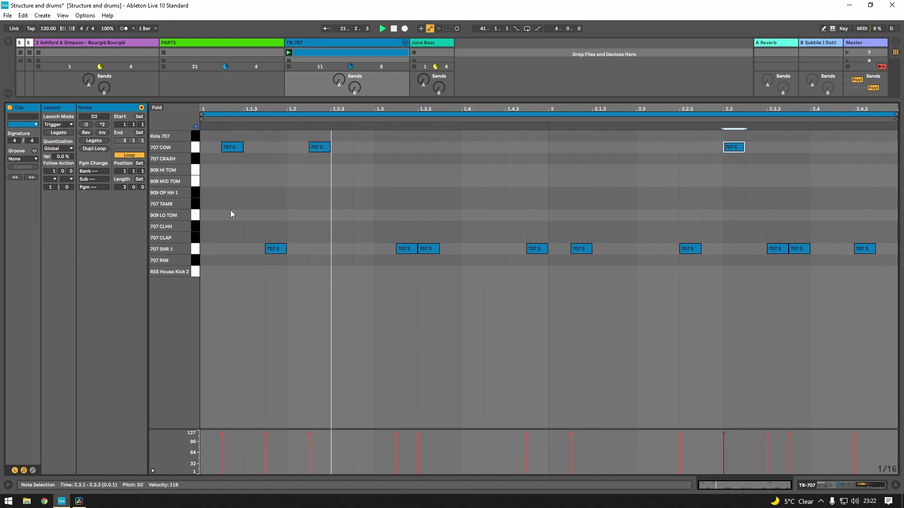
Step: Draw ten off-beat 707 TAMB hits across both bars, from 1.1 through 2.4.4
double_click(211, 205)
double_click(256, 204)
double_click(364, 205)
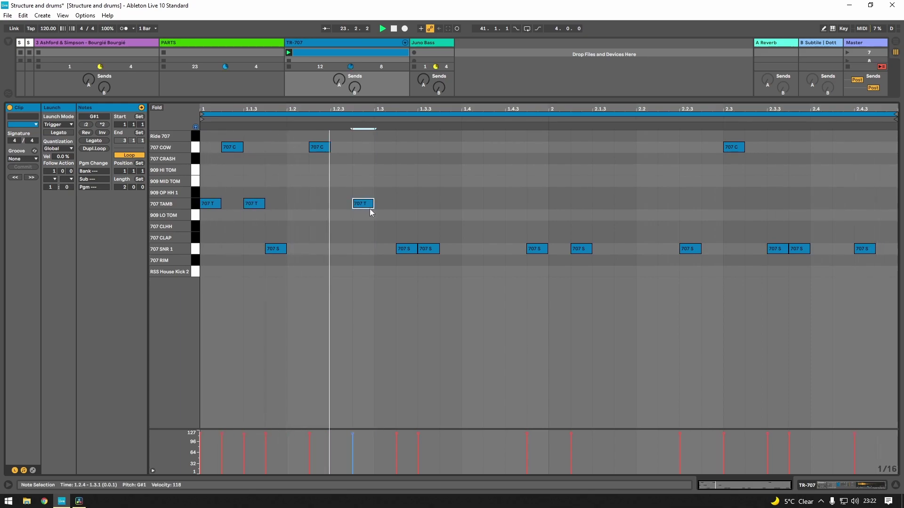
double_click(496, 204)
double_click(537, 203)
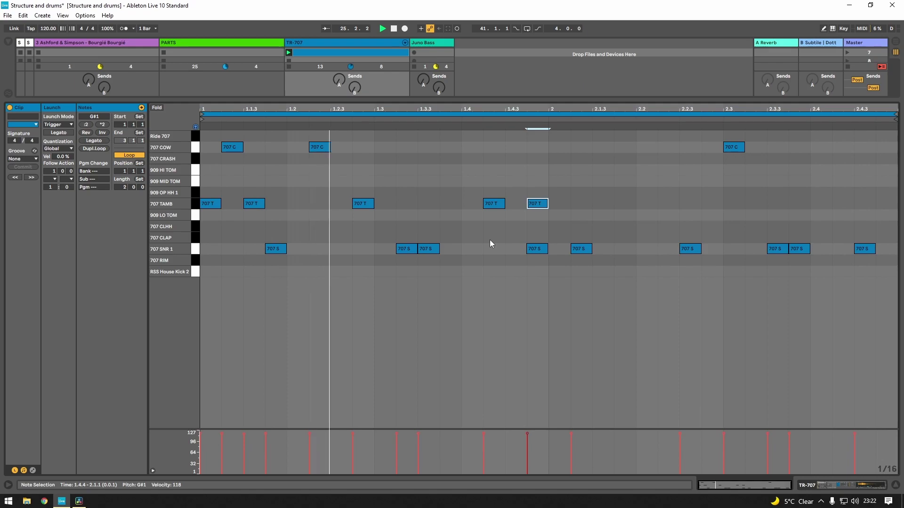
double_click(622, 202)
double_click(668, 203)
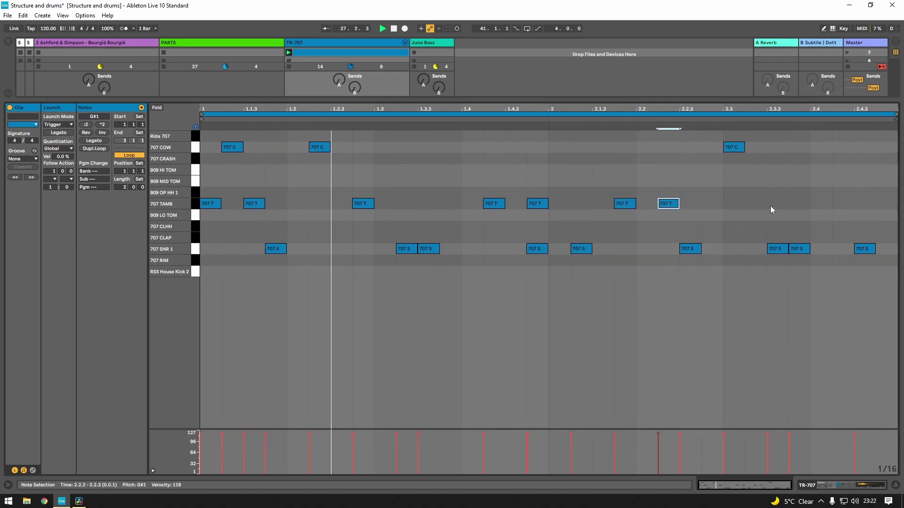
double_click(756, 204)
double_click(841, 203)
left_click(881, 211)
double_click(887, 203)
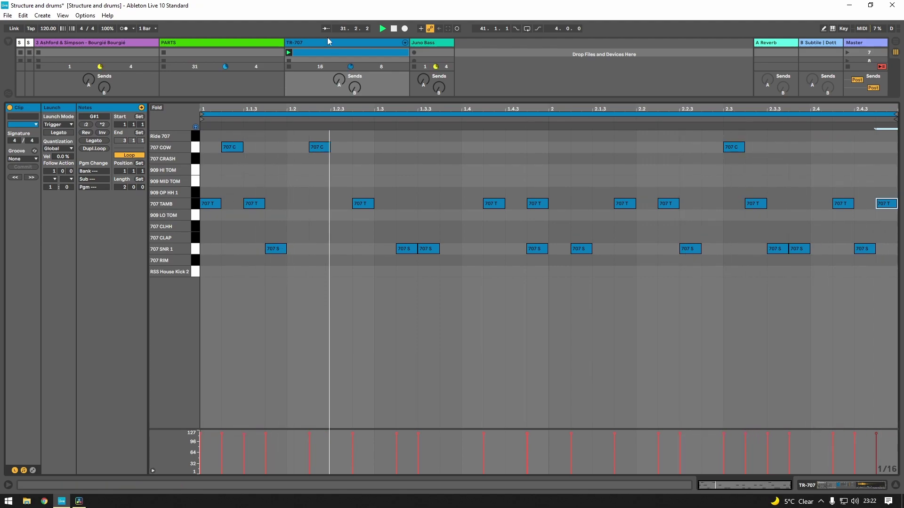
Step: Draw seven 909 LO TOM hits from 1.1.3 to 2.1.2, with MID TOM at 1.3.2 and HI TOM at 1.3.4
double_click(248, 215)
double_click(284, 215)
double_click(312, 214)
double_click(369, 215)
left_click(414, 212)
double_click(414, 182)
left_click(449, 169)
double_click(451, 170)
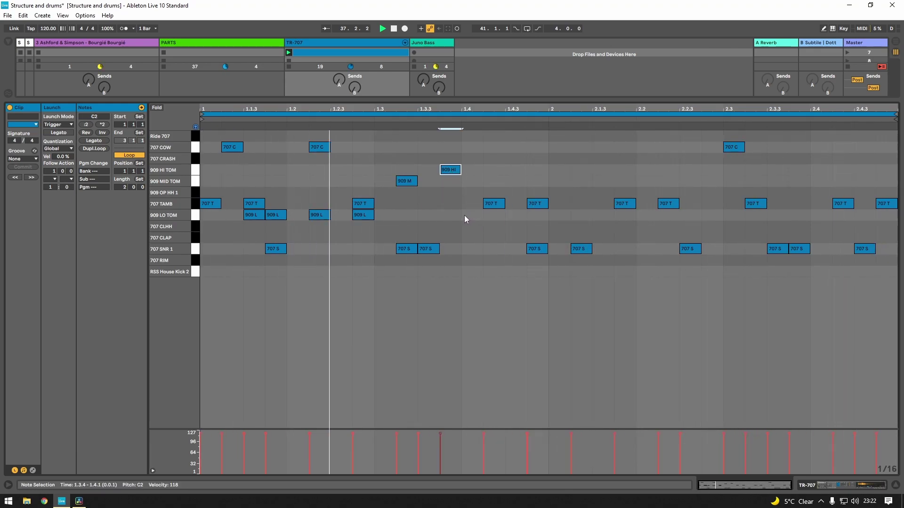
double_click(493, 215)
double_click(543, 215)
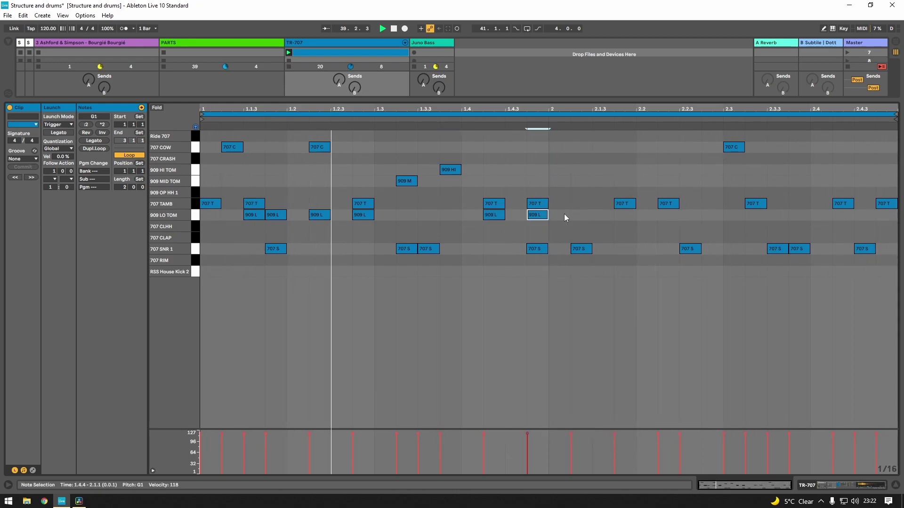
double_click(578, 215)
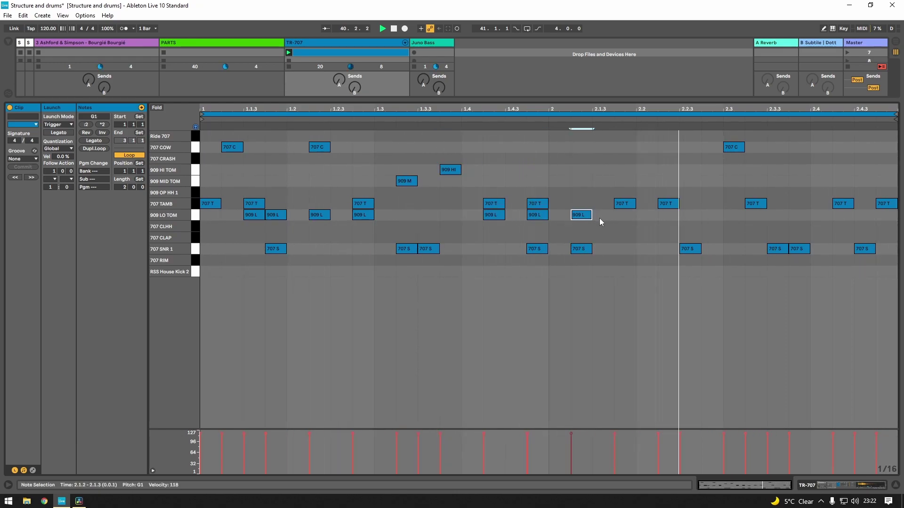
Step: Delete the stray 2.1.2 low tom and copy bar 1's low tom run into bar 2, a sixteenth earlier
key("Delete")
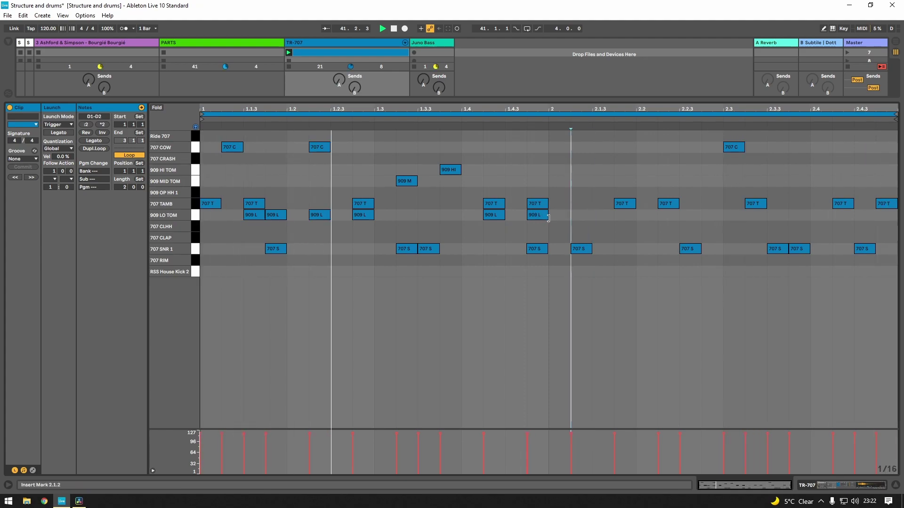
left_click_drag(562, 218, 180, 219)
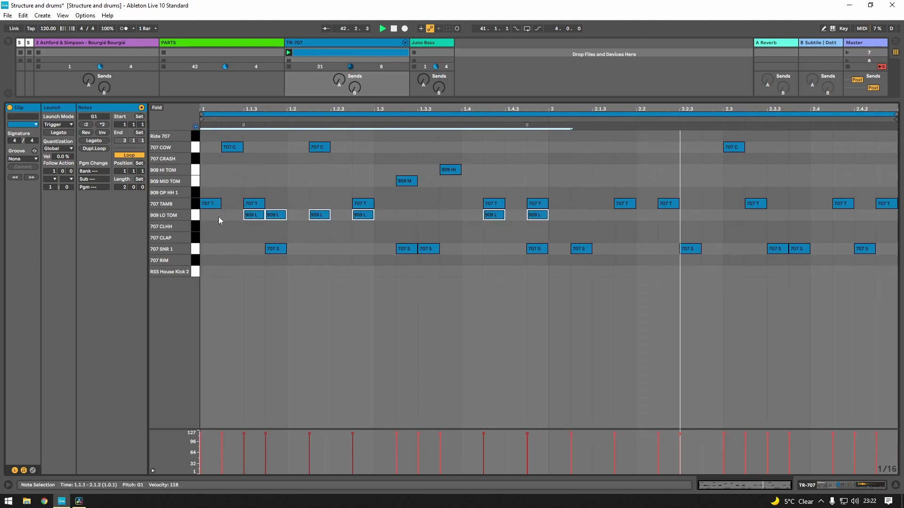
key("ctrl+d")
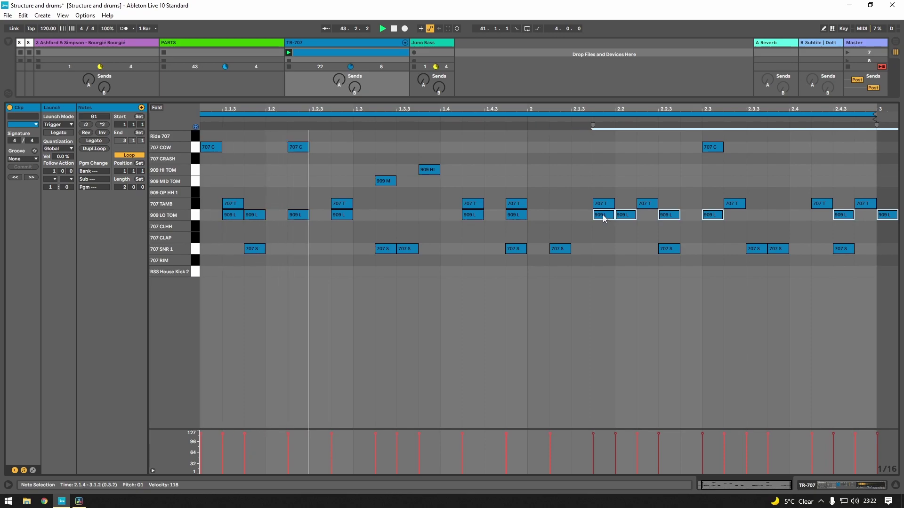
left_click_drag(603, 217, 523, 221)
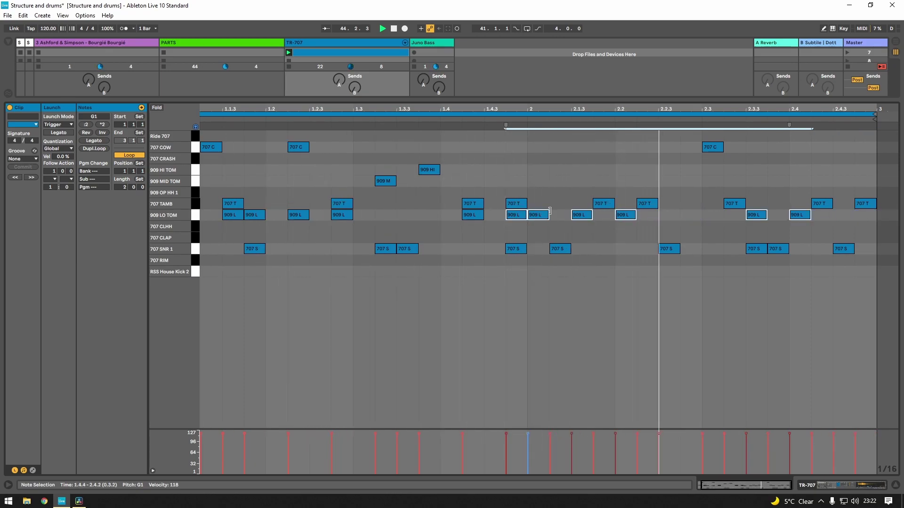
left_click_drag(452, 187, 639, 184)
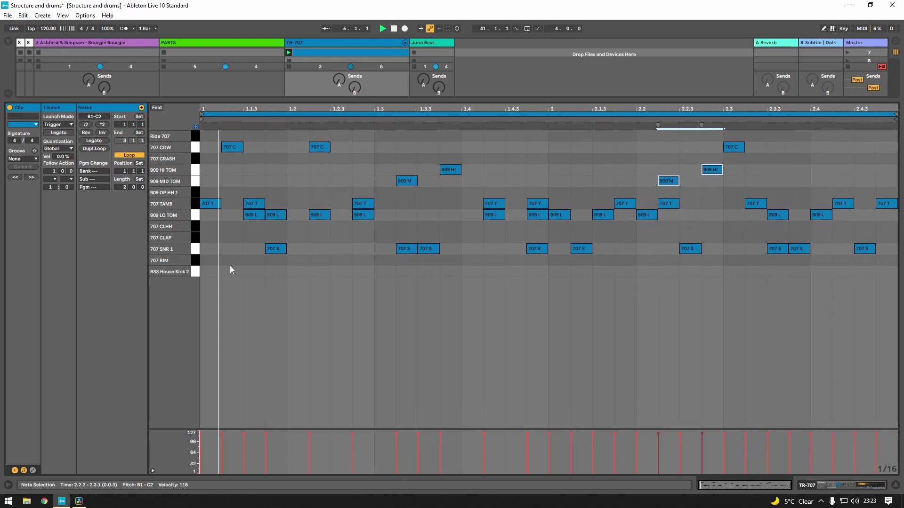
Step: Place an RSS House Kick 2 hit on all eight beats of bars 1 and 2
double_click(210, 273)
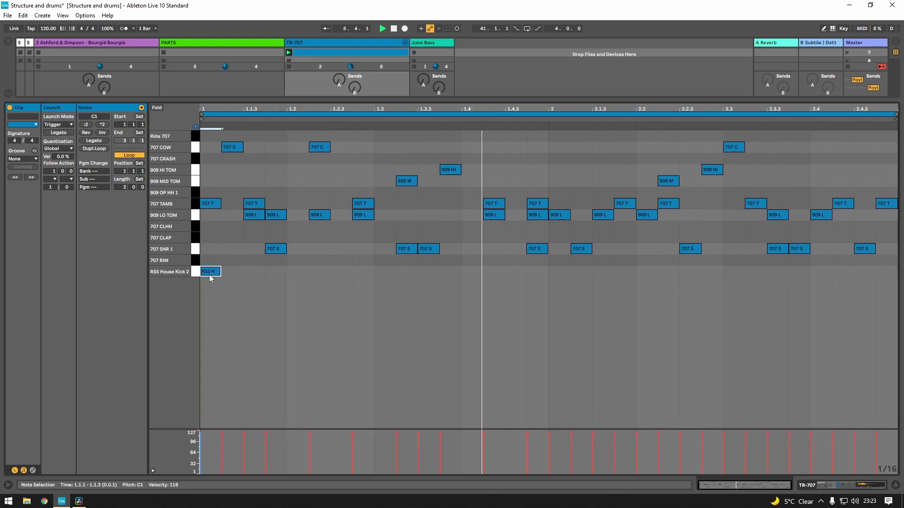
double_click(296, 273)
double_click(388, 272)
double_click(472, 273)
double_click(559, 272)
double_click(650, 272)
double_click(720, 272)
double_click(730, 273)
double_click(719, 272)
double_click(822, 273)
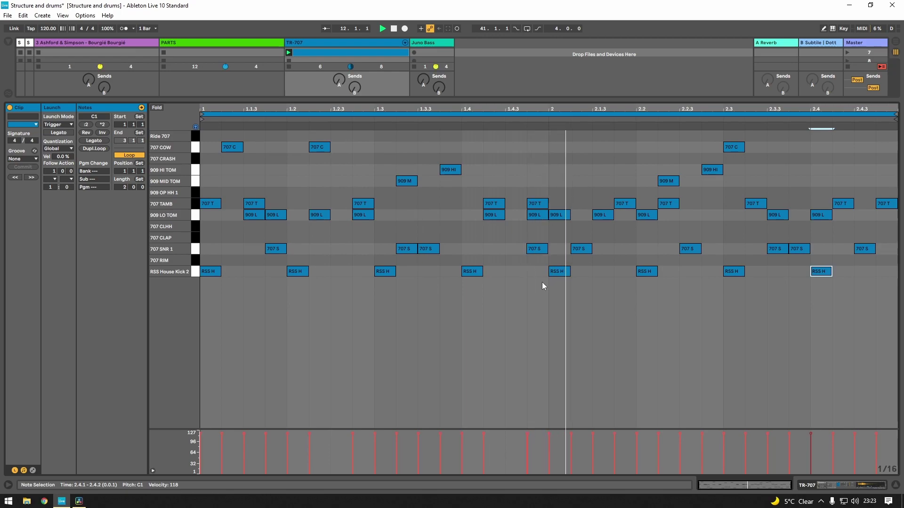
left_click(187, 146)
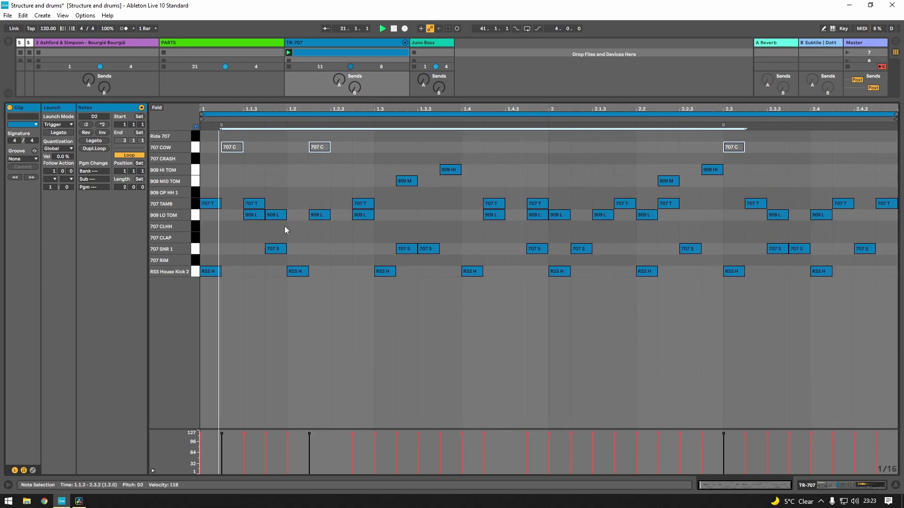
Step: Delete the 1.2.4 low tom, then shift the bar-1 mid and high toms a sixteenth earlier and mute them
left_click_drag(283, 225, 248, 211)
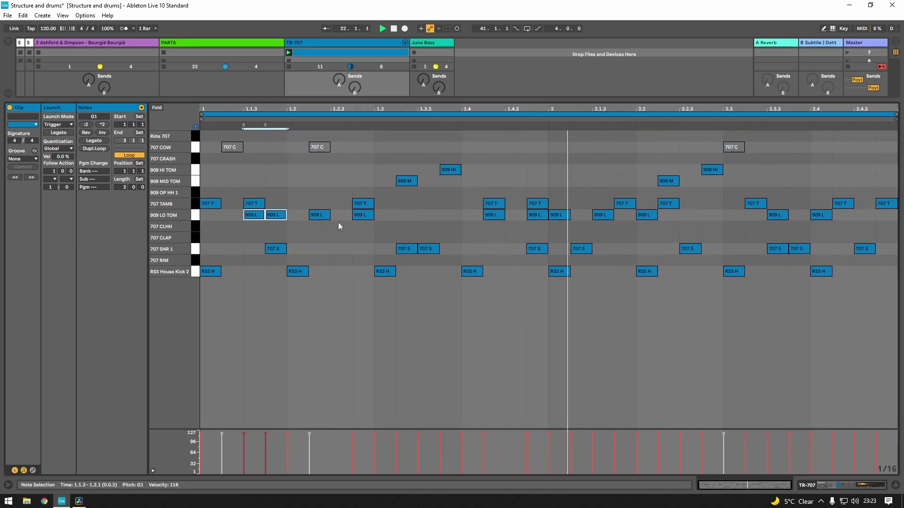
double_click(363, 216)
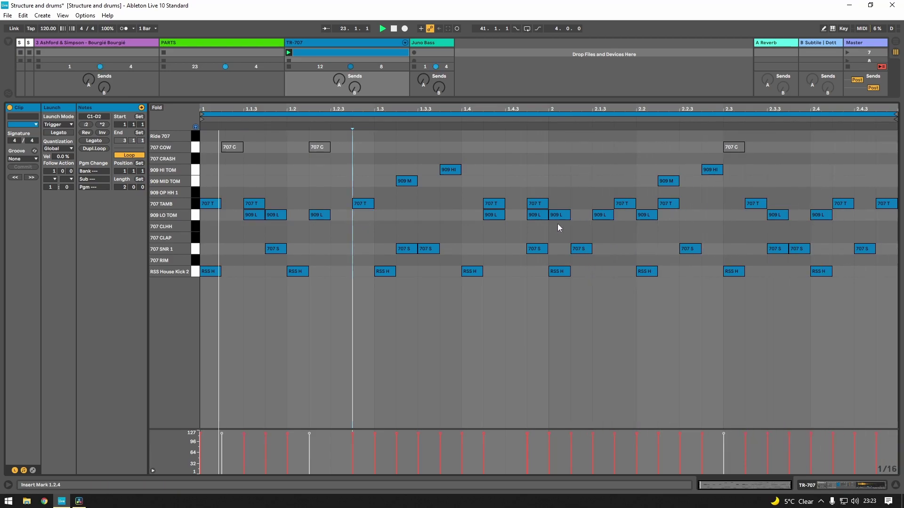
left_click_drag(460, 187, 398, 161)
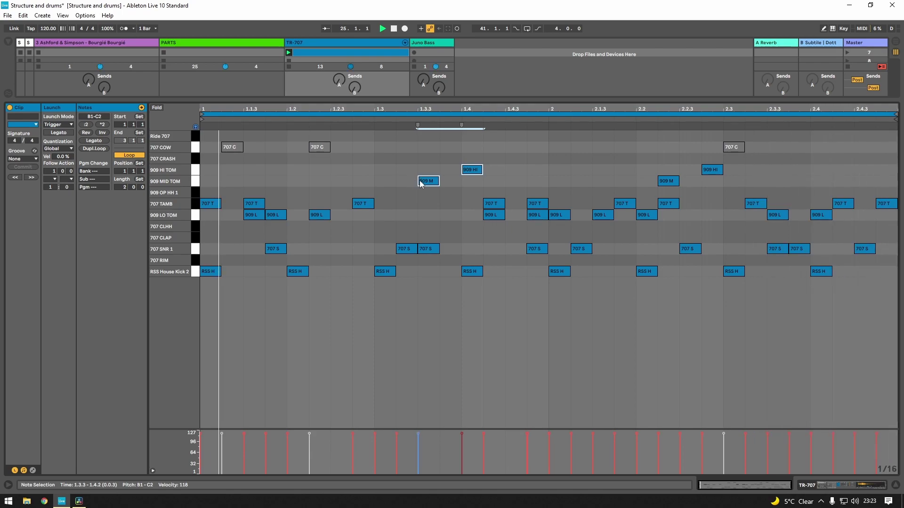
key("Left")
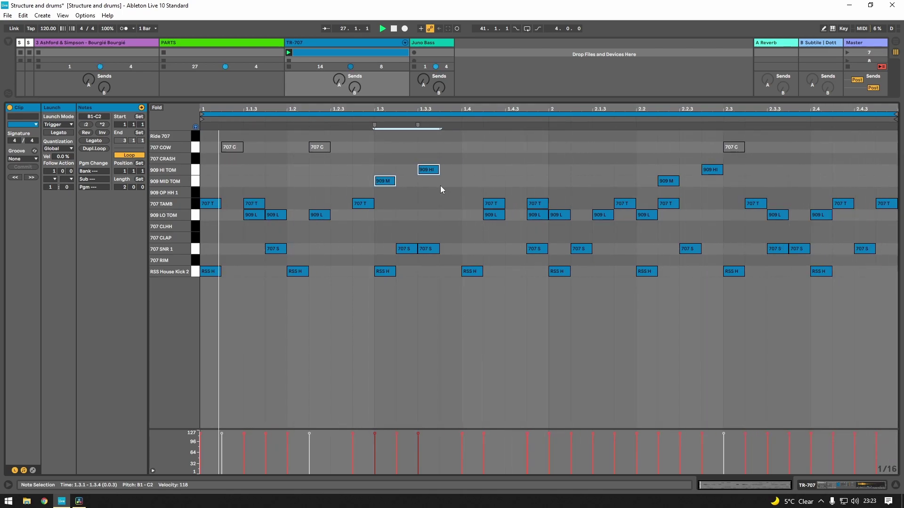
key("0")
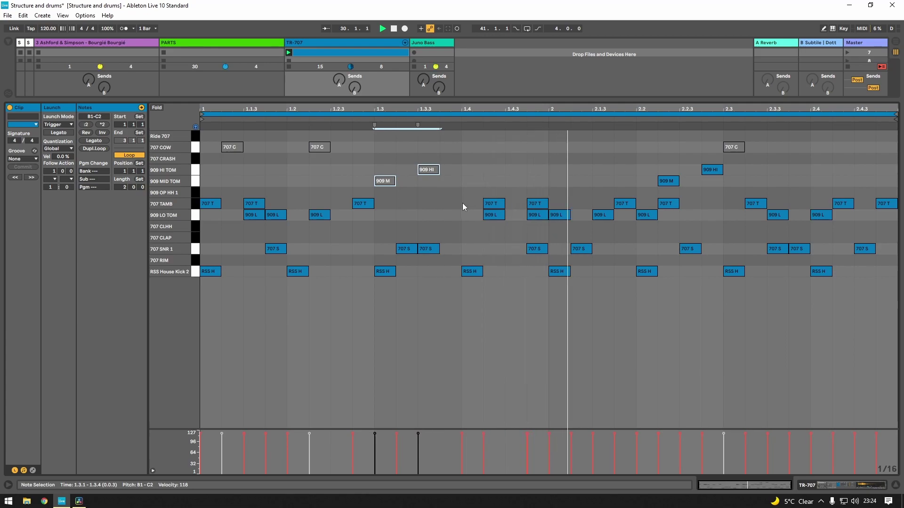
left_click_drag(719, 186, 640, 164)
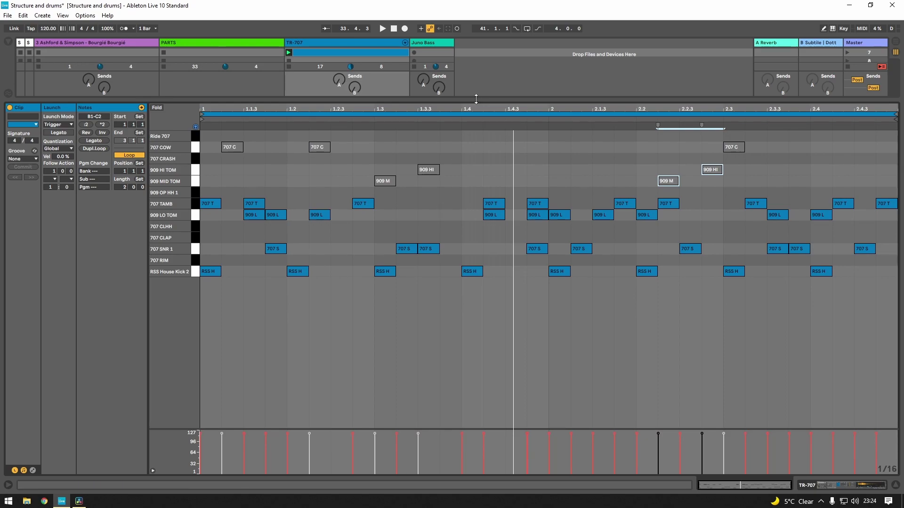
Step: Deactivate all tambourine, low tom and snare notes, then play the clip to hear the kick alone
left_click_drag(208, 187, 881, 249)
left_click(869, 234)
key("space")
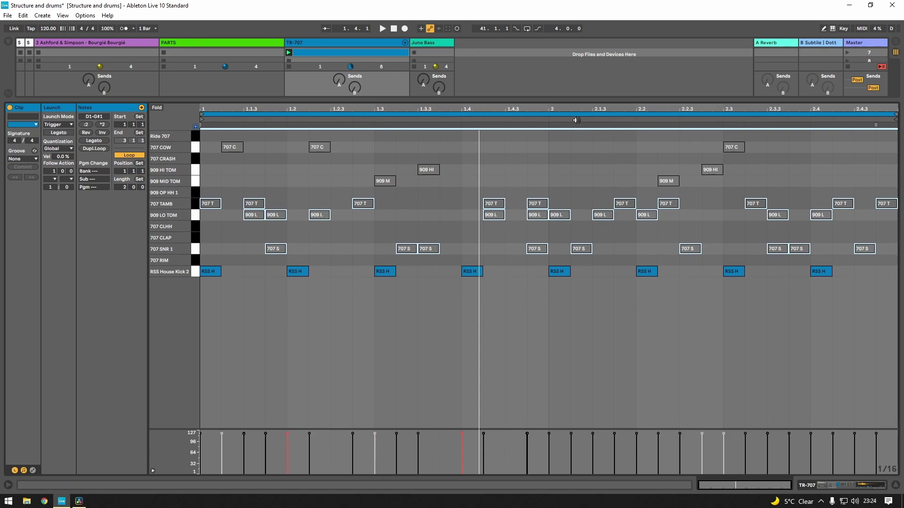
Step: Select every note, bring back the full drum pattern, then play and stop it
left_click_drag(885, 287, 193, 132)
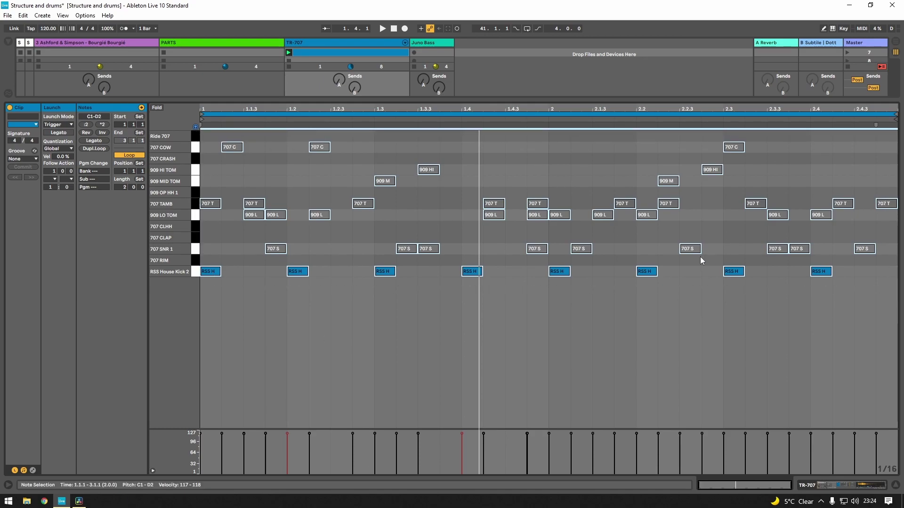
key("ctrl+v")
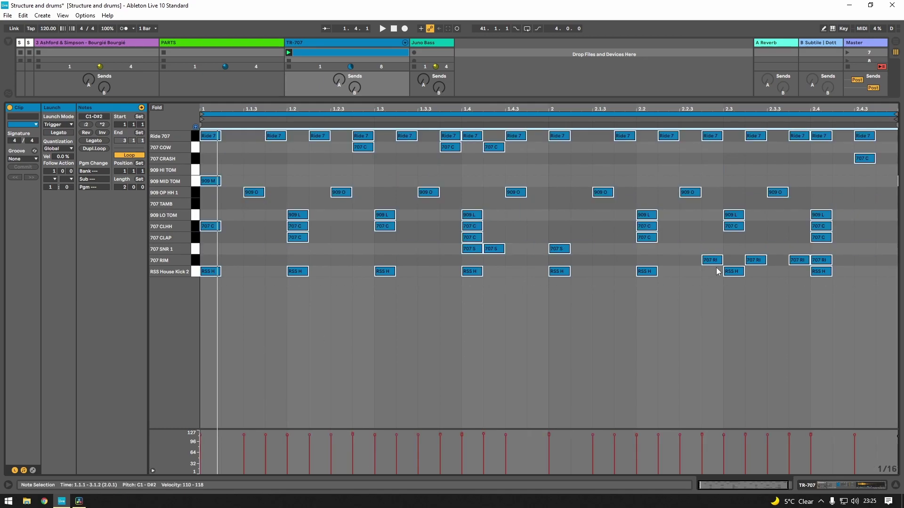
key("space")
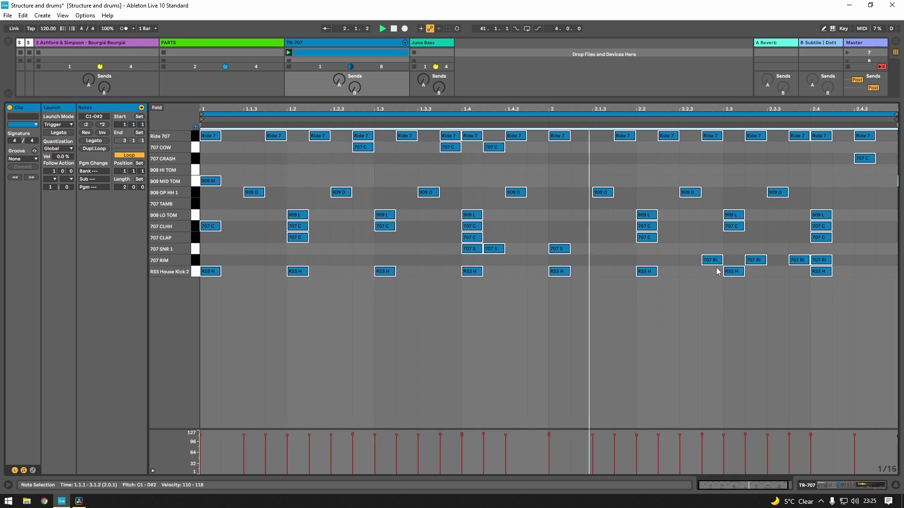
key("space")
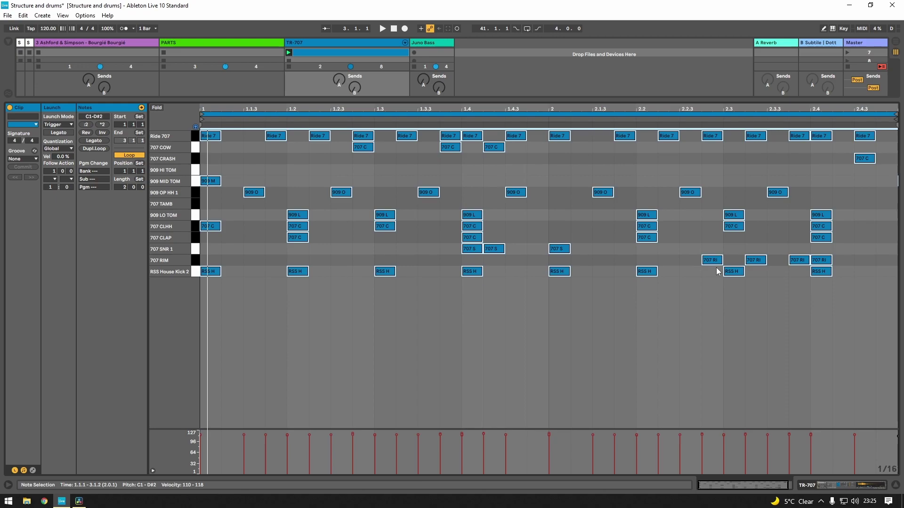